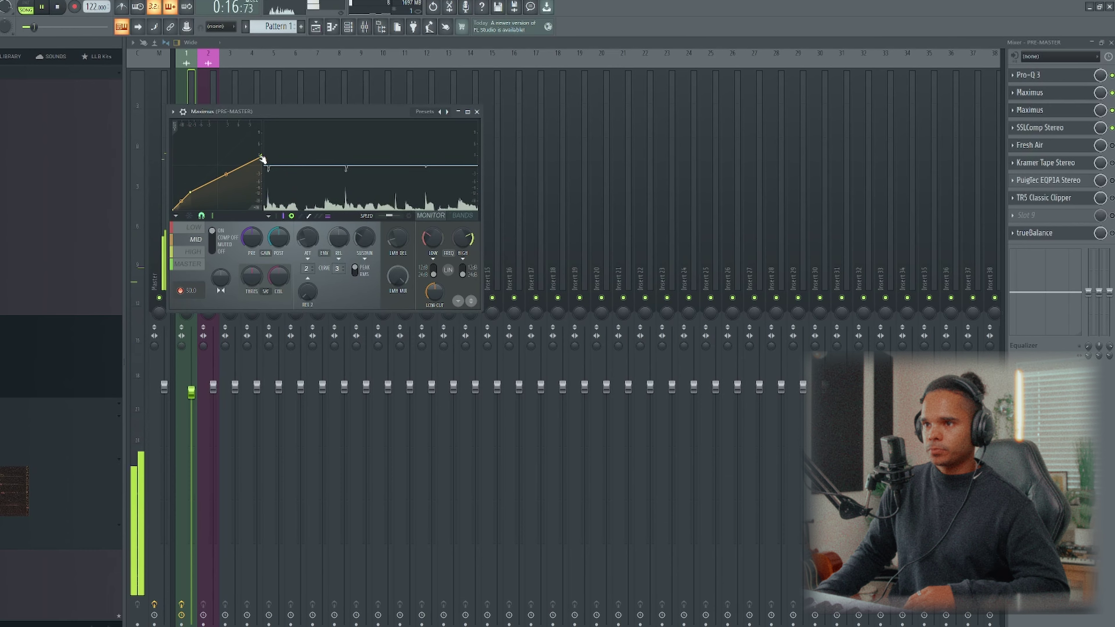
# Reshape the compression curve of Maximus's HIGH band with a low threshold and a more gradual slope while auditioning the track.
pyautogui.press('space')
pyautogui.click(190, 252)
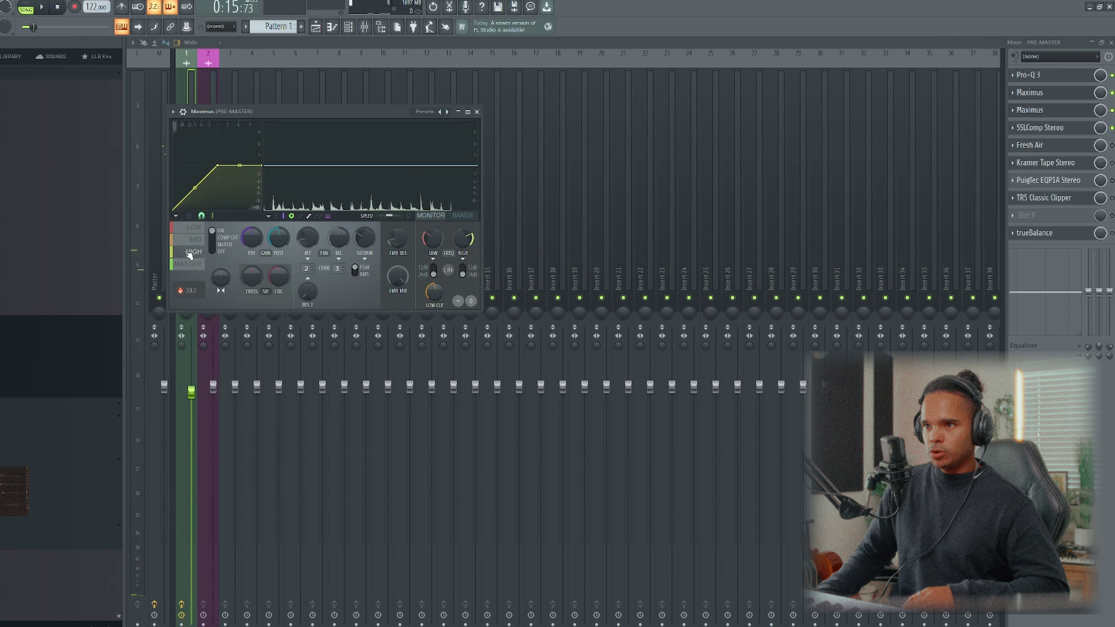
pyautogui.moveTo(198, 198); pyautogui.dragTo(198, 189)
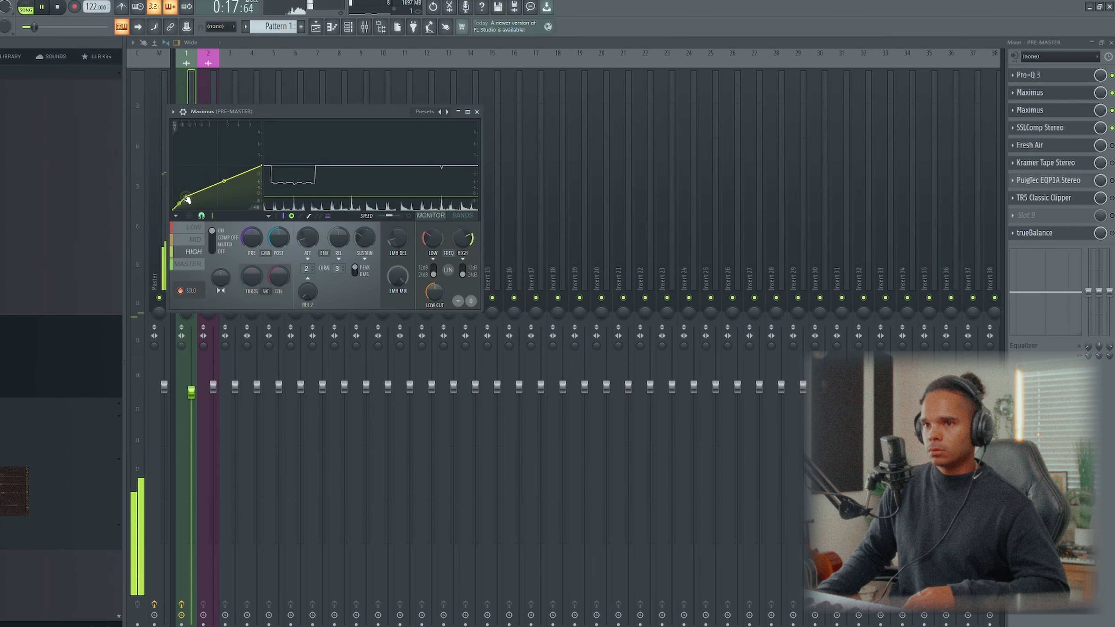
pyautogui.moveTo(187, 198); pyautogui.dragTo(185, 201)
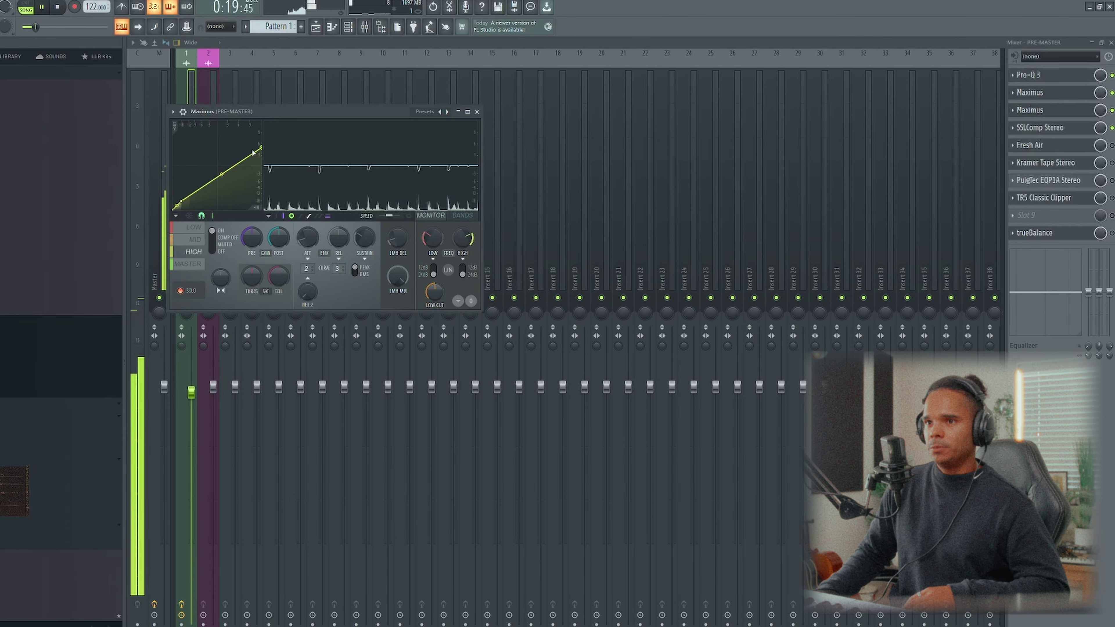
pyautogui.press('space')
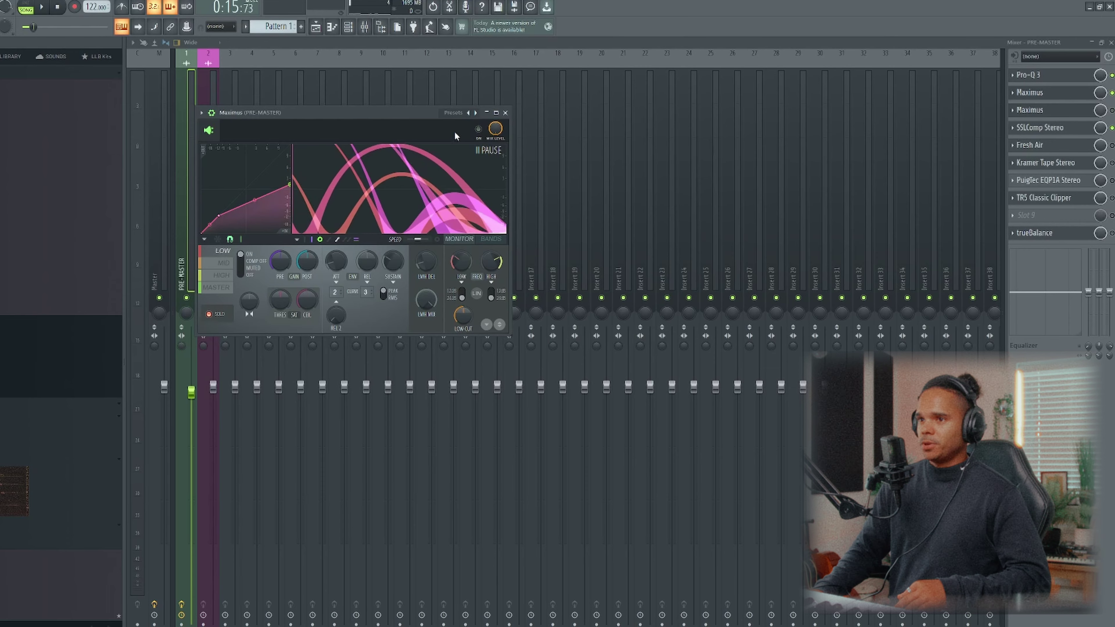
# Compare the pre-master's sound with the Maximus effect bypassed and enabled during playback.
pyautogui.press('space')
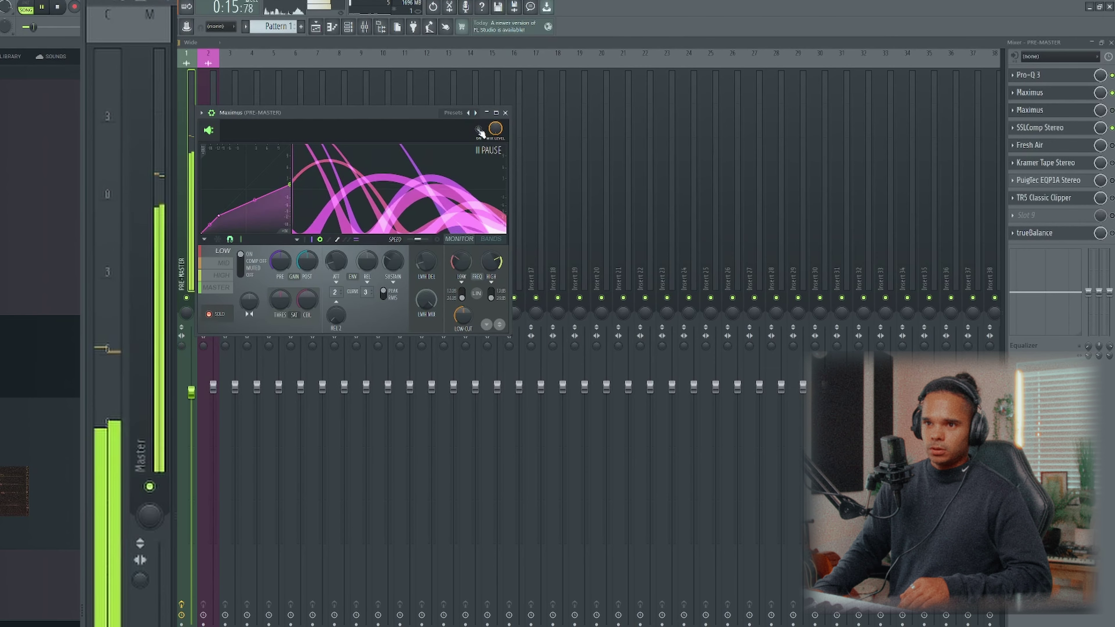
pyautogui.press('space')
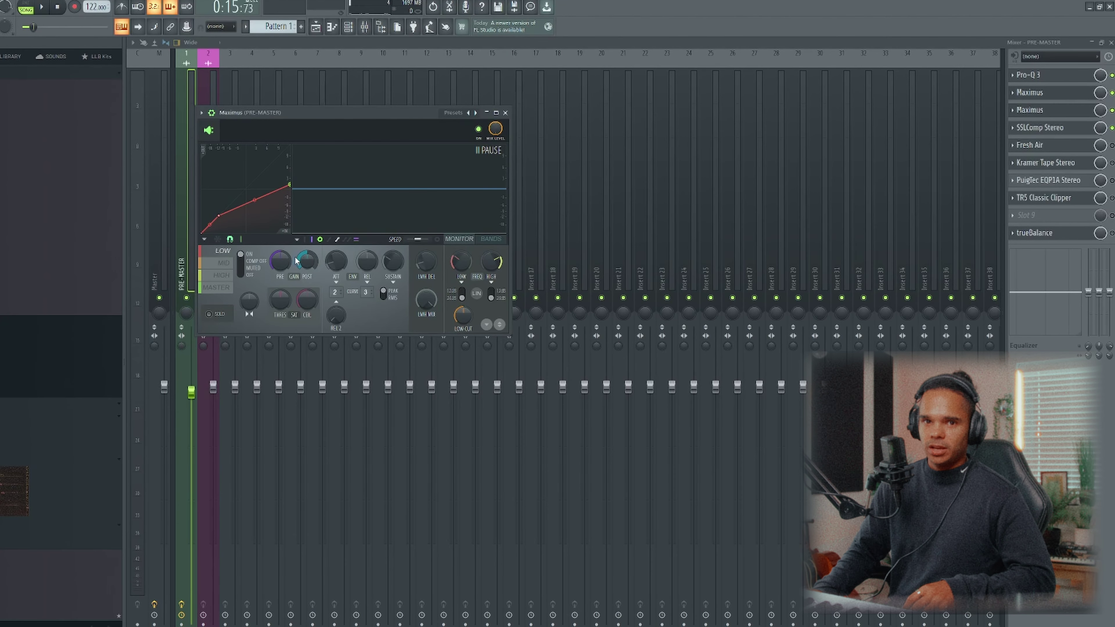
pyautogui.press('space')
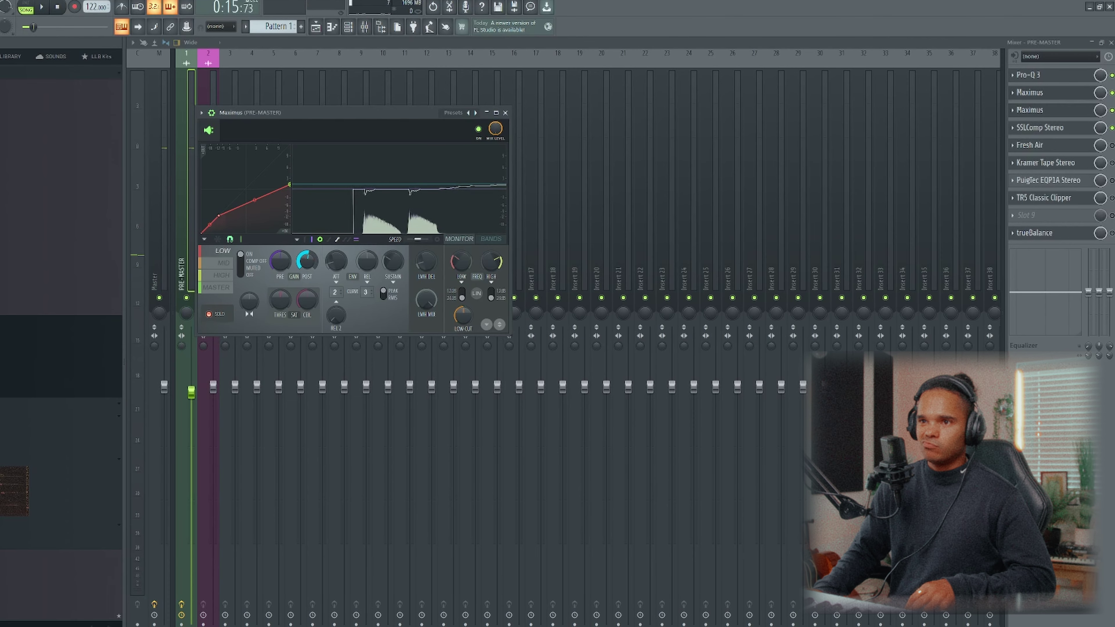
pyautogui.press('space')
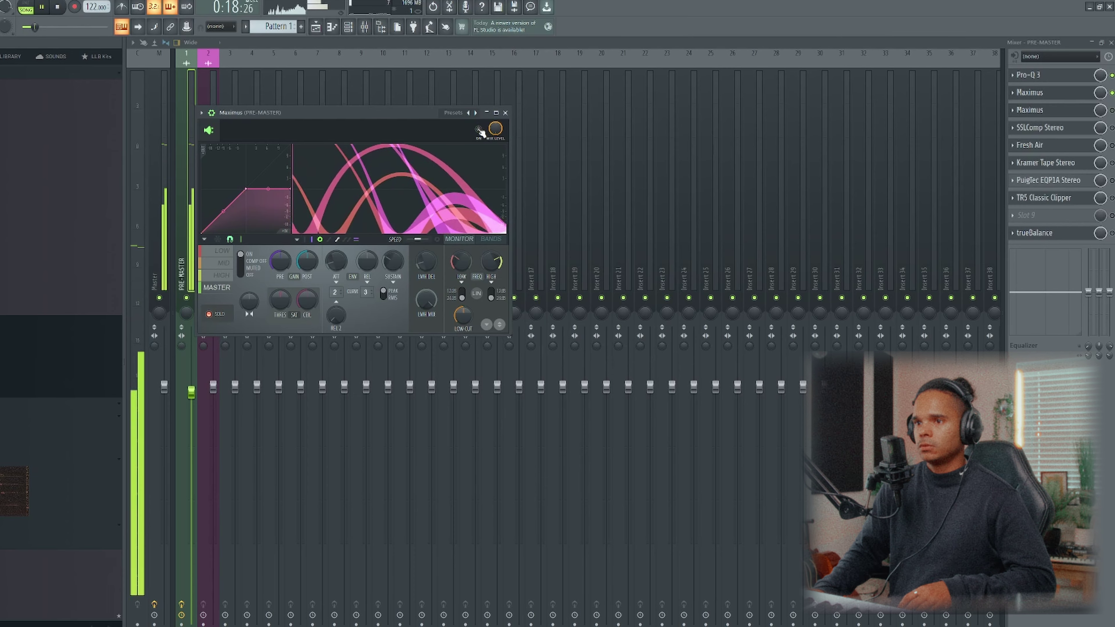
pyautogui.click(479, 130)
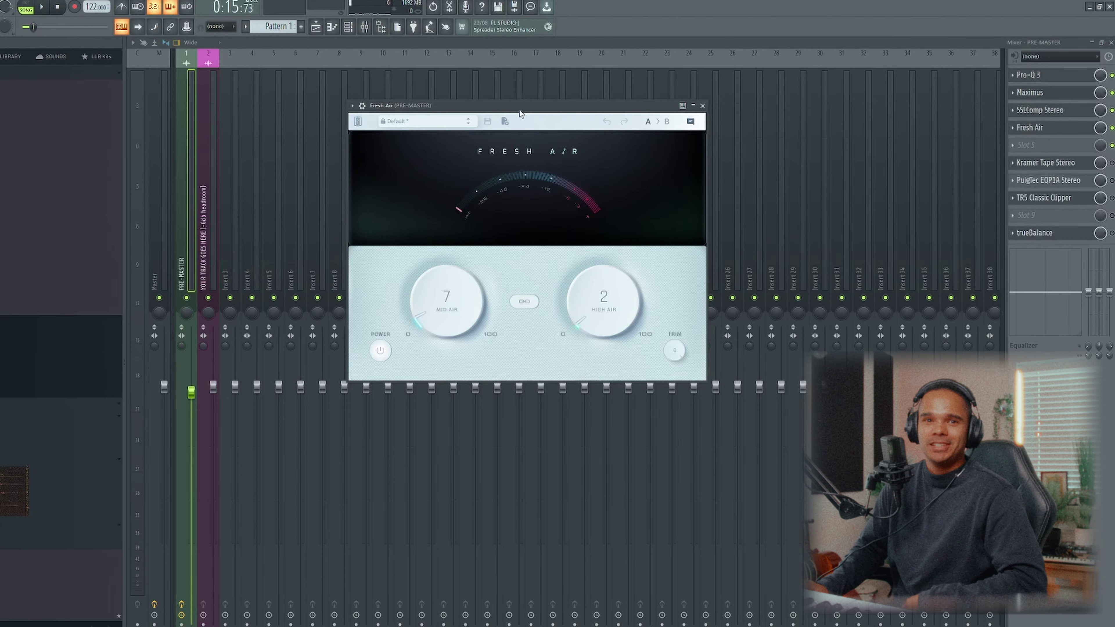
# Audition Fresh Air's High Air at about 76 during playback and bring it back down to 4.
pyautogui.moveTo(519, 111); pyautogui.dragTo(506, 108)
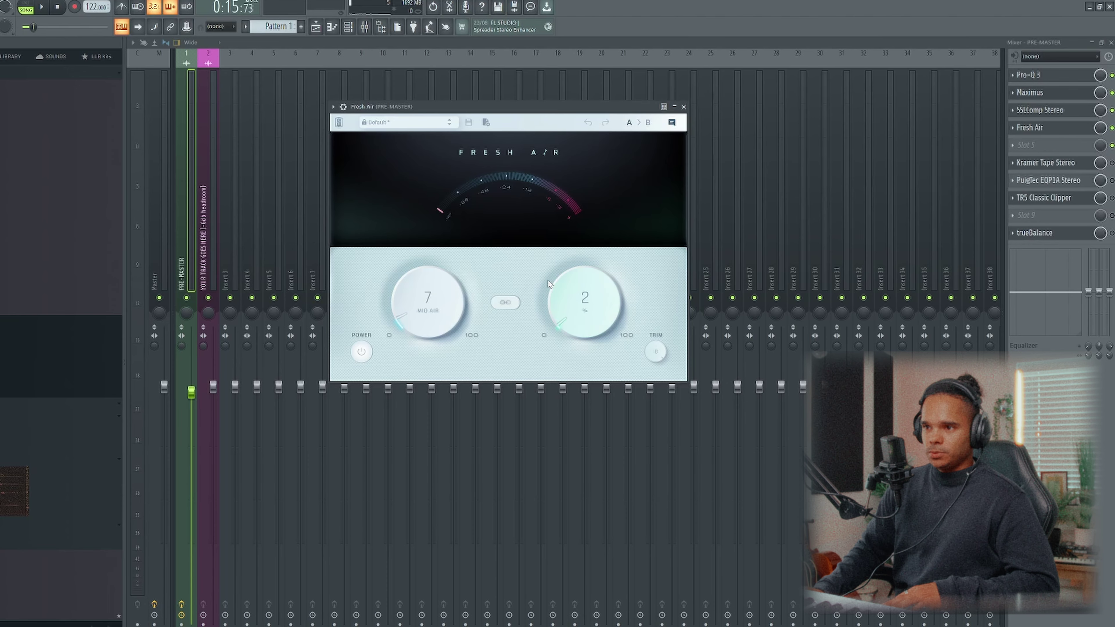
pyautogui.press('space')
pyautogui.moveTo(550, 285); pyautogui.dragTo(678, 231)
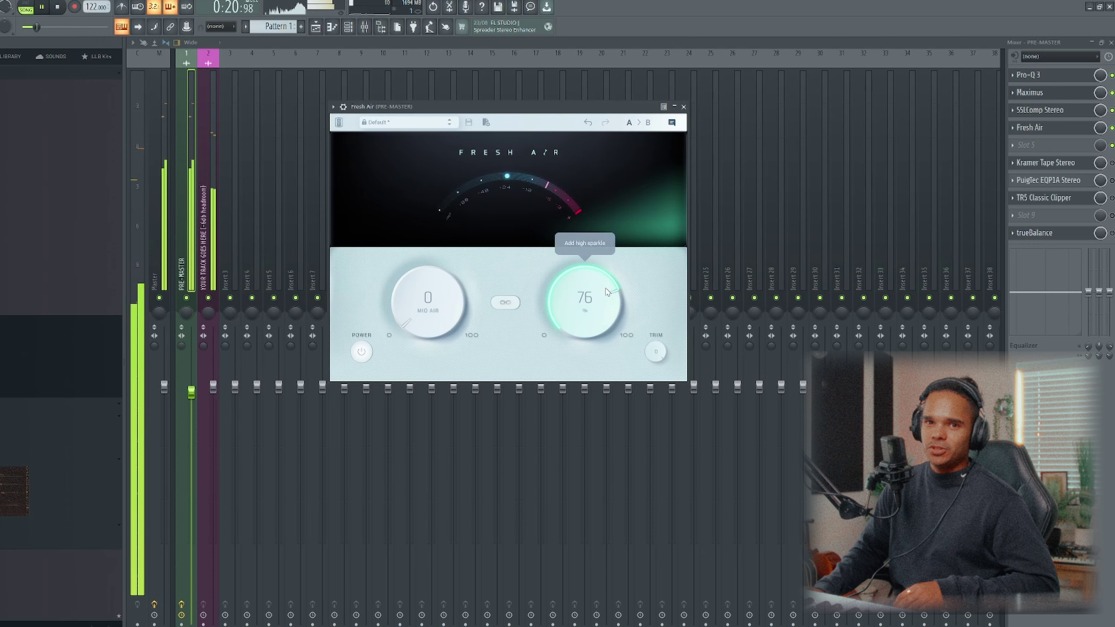
pyautogui.moveTo(607, 292); pyautogui.dragTo(584, 410)
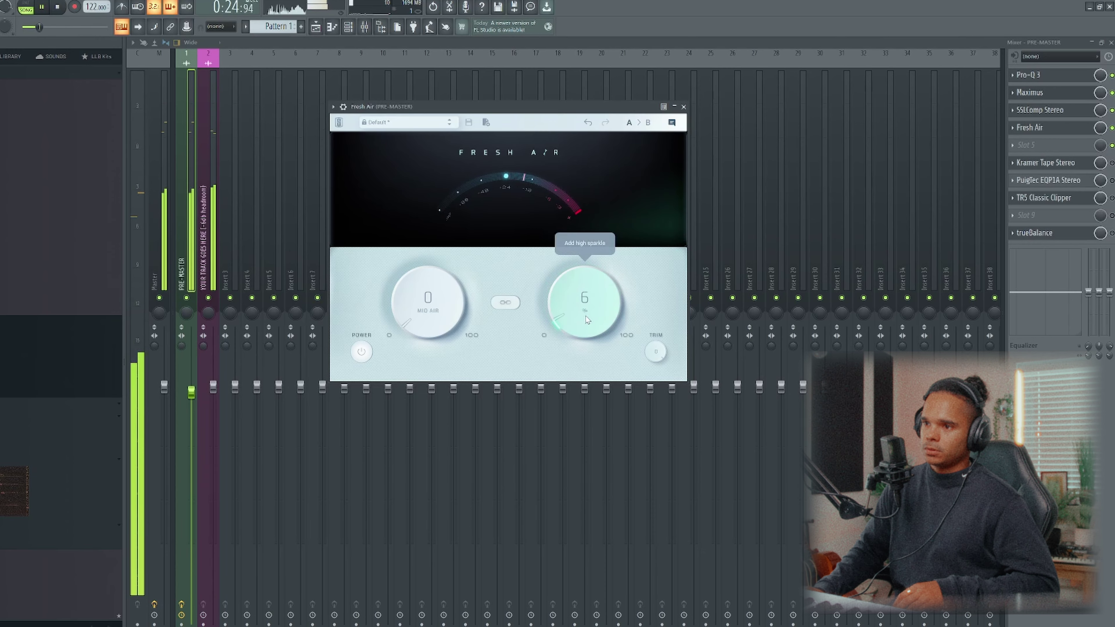
pyautogui.moveTo(588, 321)
pyautogui.mouseDown()
pyautogui.moveTo(578, 298)
pyautogui.moveTo(588, 326)
pyautogui.mouseUp()
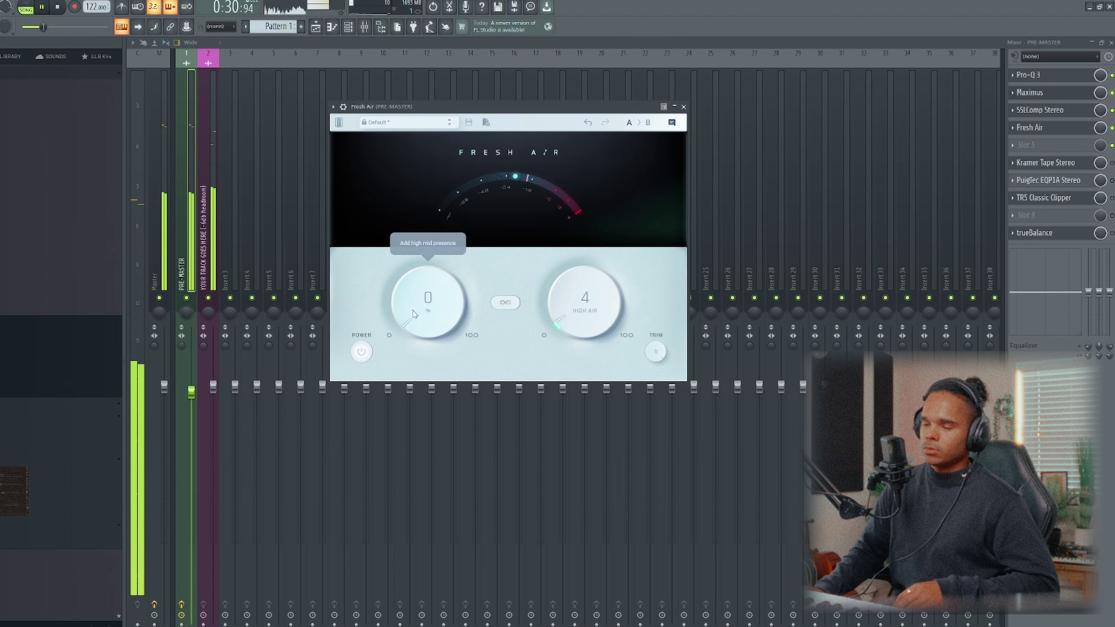
# Raise Fresh Air's Mid Air to 13 and fine-tune the settings to Mid Air 9 and High Air 2.
pyautogui.moveTo(428, 304); pyautogui.dragTo(468, 330)
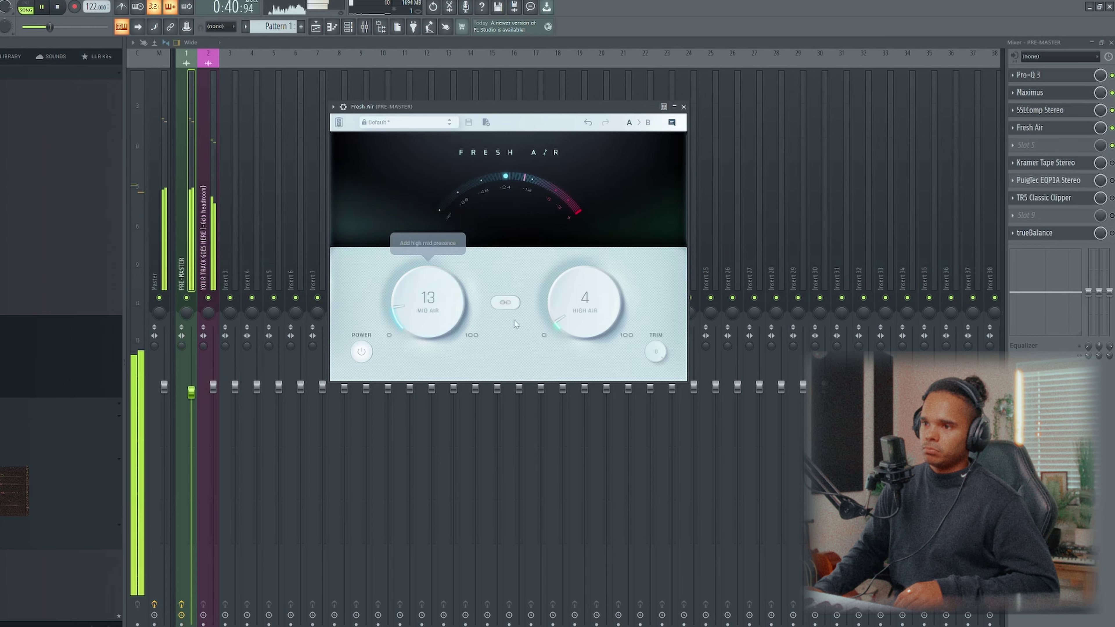
pyautogui.scroll(1, 419, 310)
pyautogui.scroll(-2, 418, 309)
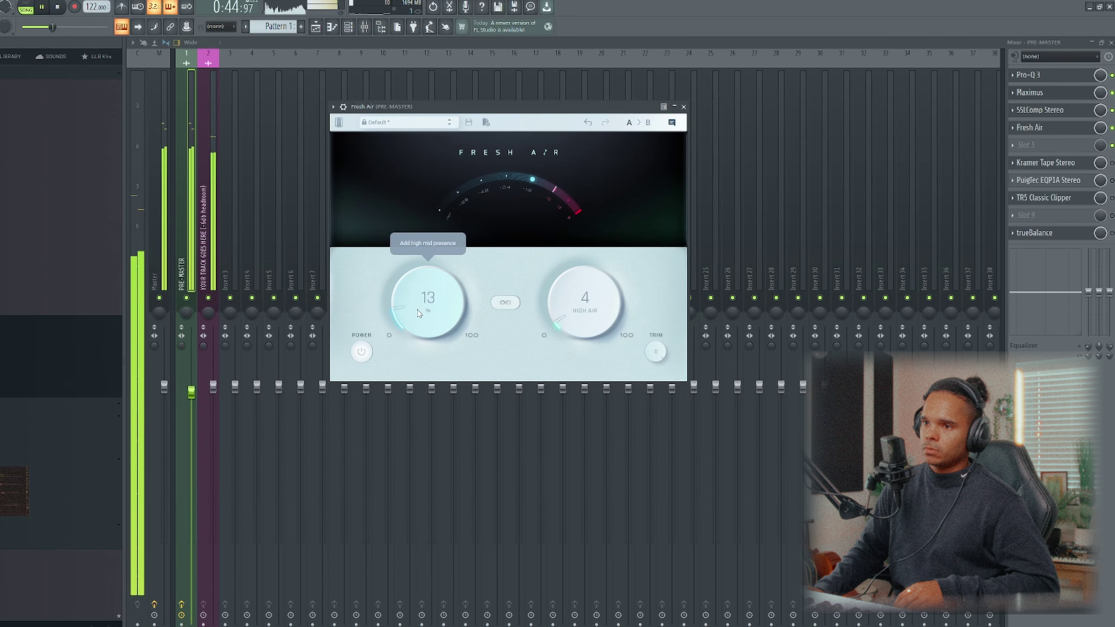
pyautogui.scroll(-1, 419, 314)
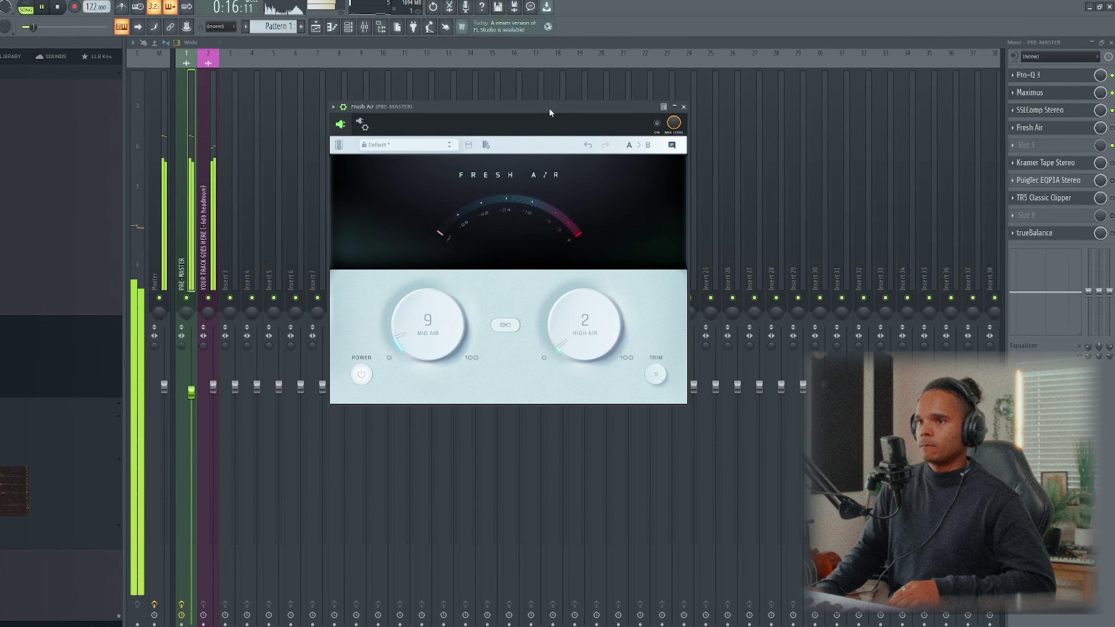
# Compare the playing track with Fresh Air enabled and bypassed.
pyautogui.click(657, 124)
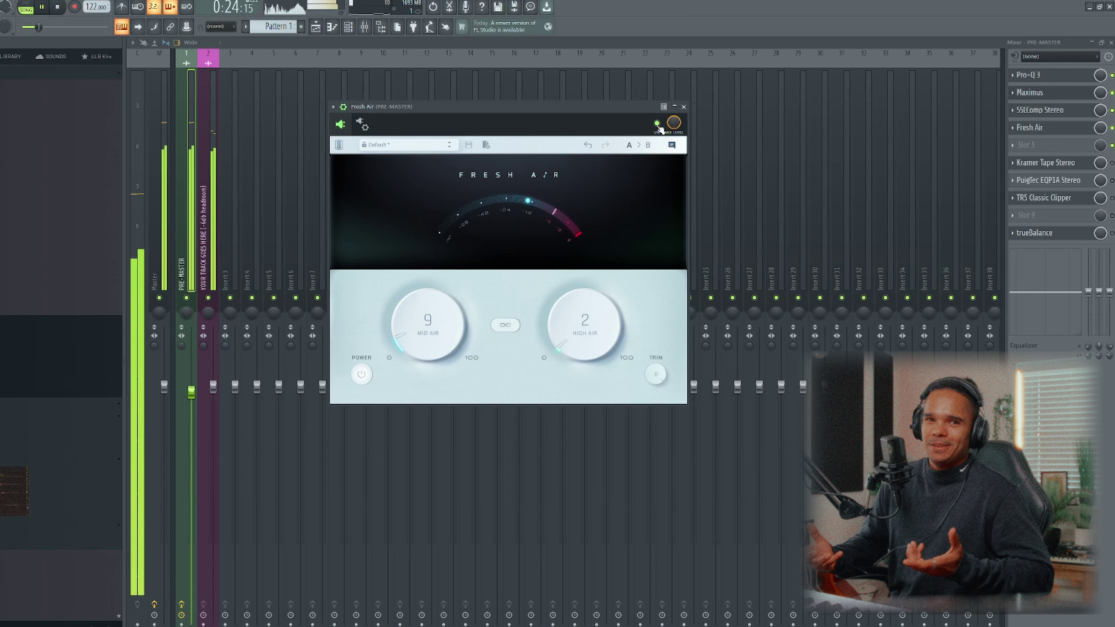
pyautogui.click(656, 124)
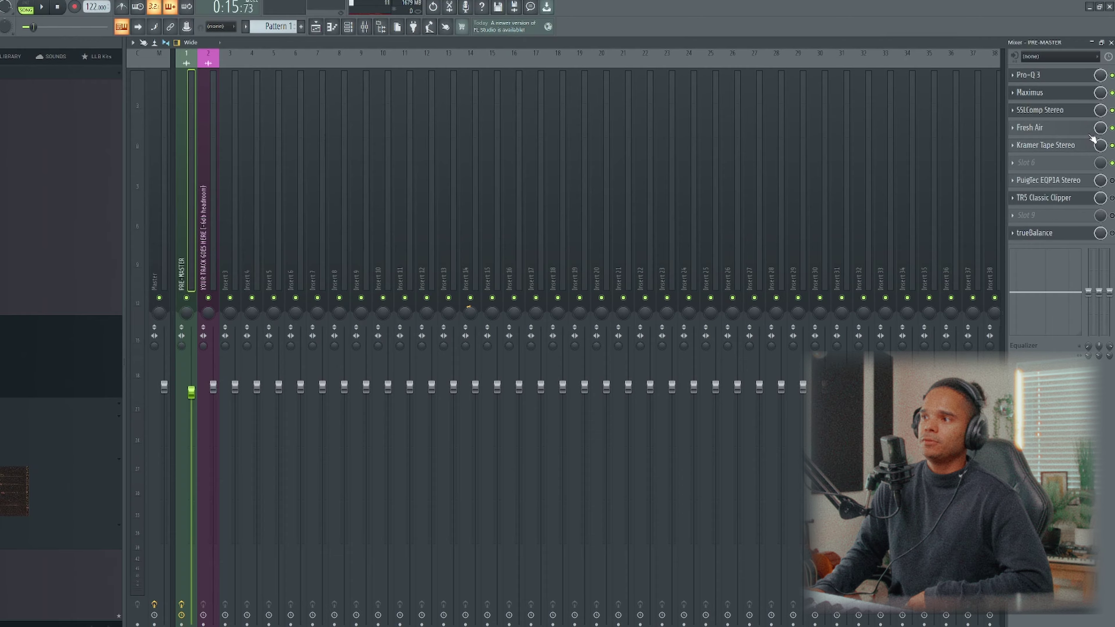
# Open Kramer Tape Stereo on the pre-master and check its Mastering Clean and Open preset.
pyautogui.click(1091, 144)
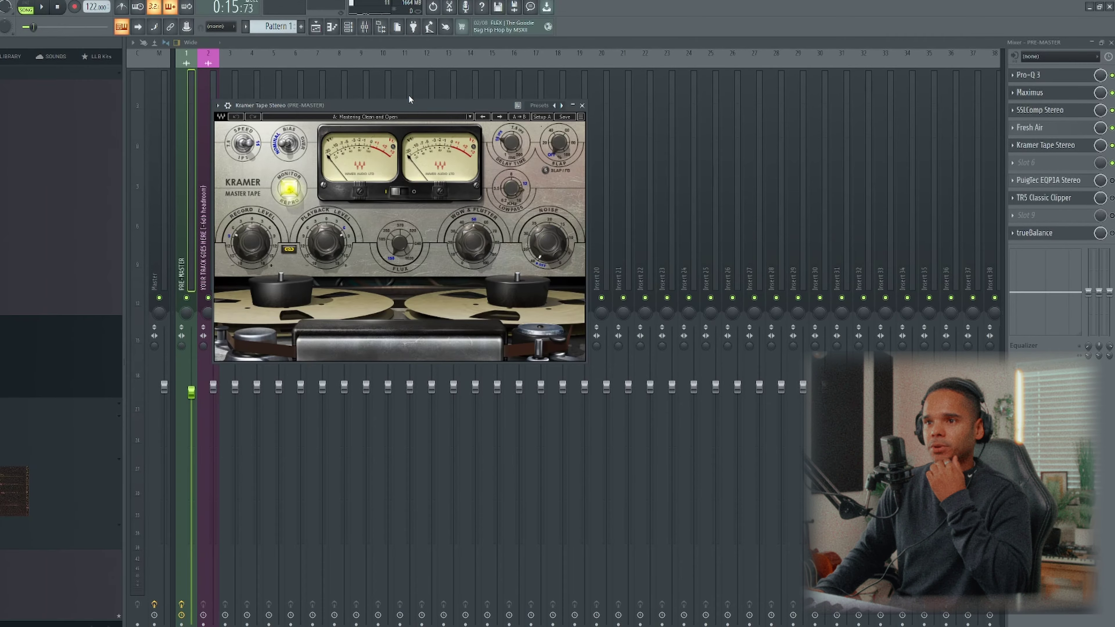
pyautogui.moveTo(406, 105); pyautogui.dragTo(418, 104)
pyautogui.click(416, 116)
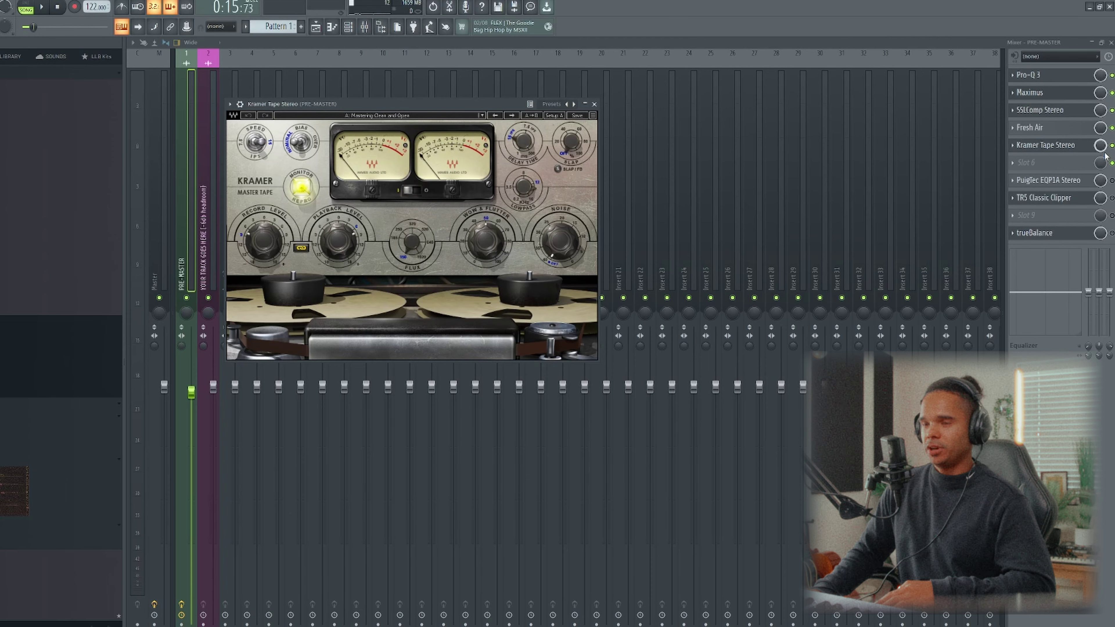
# Compare the track's playback with Kramer Tape Stereo bypassed and enabled.
pyautogui.click(569, 121)
pyautogui.press('space')
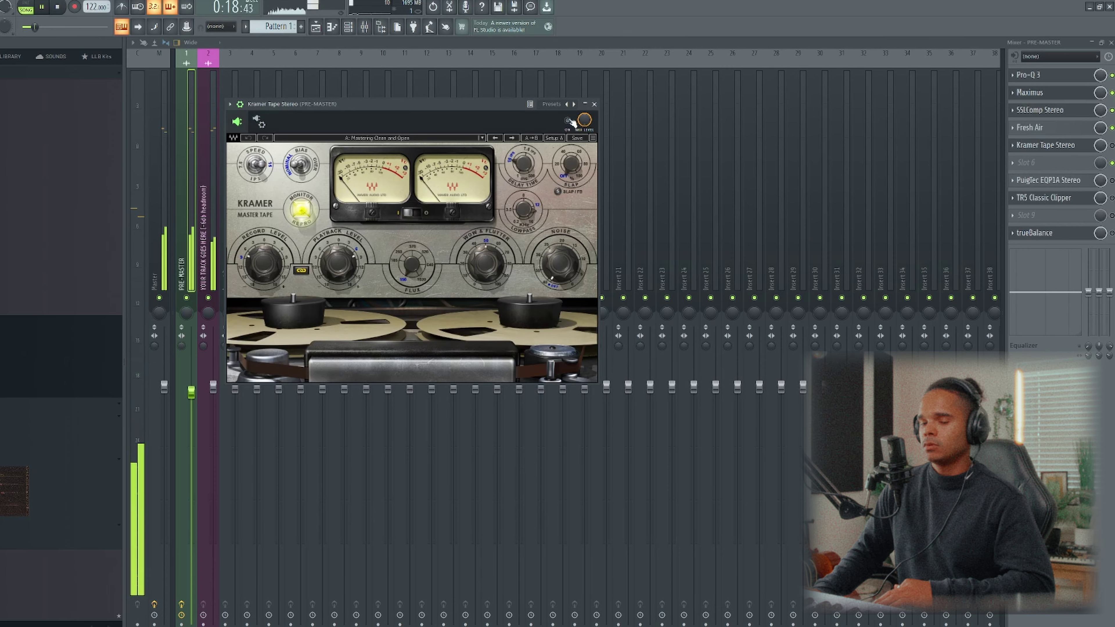
pyautogui.click(568, 121)
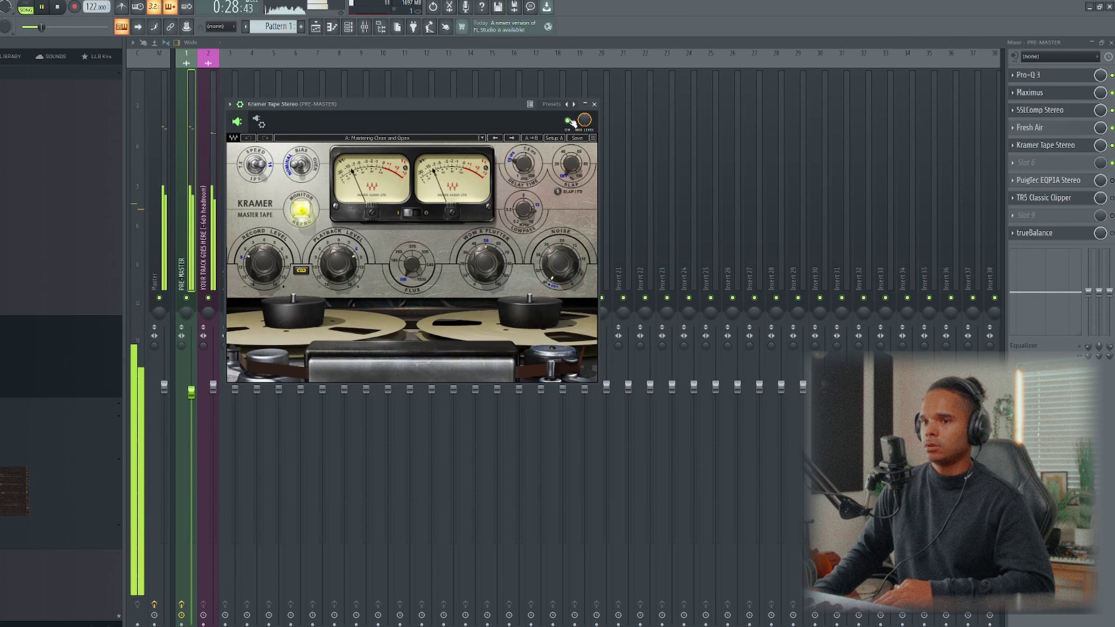
pyautogui.press('space')
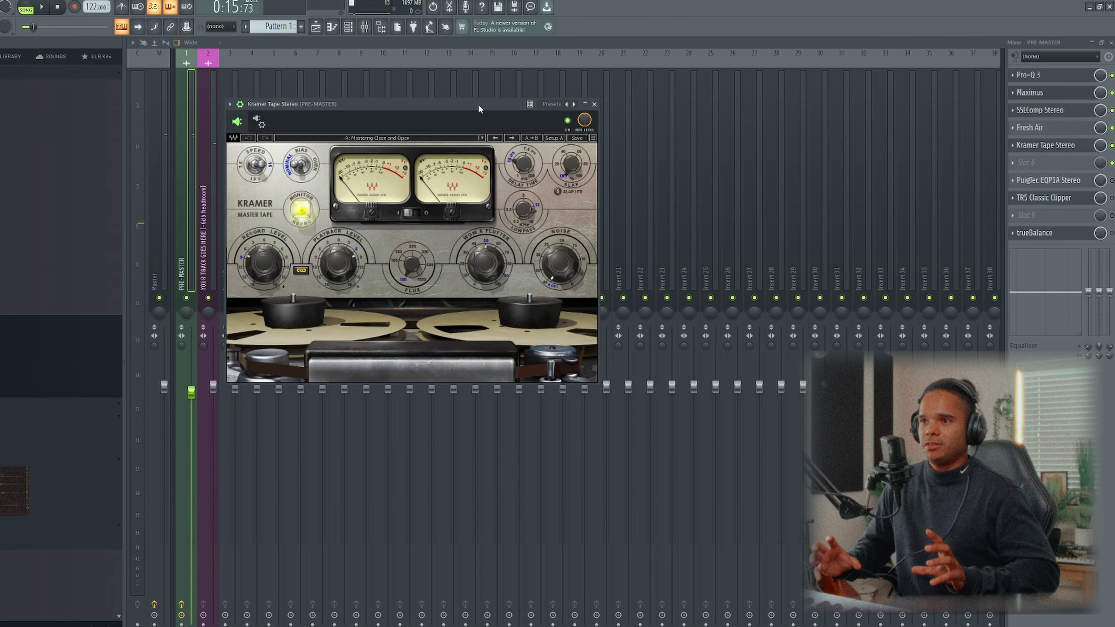
# Make slight adjustments to Kramer Tape's playback level and record level while auditioning the track.
pyautogui.moveTo(351, 274); pyautogui.dragTo(351, 270)
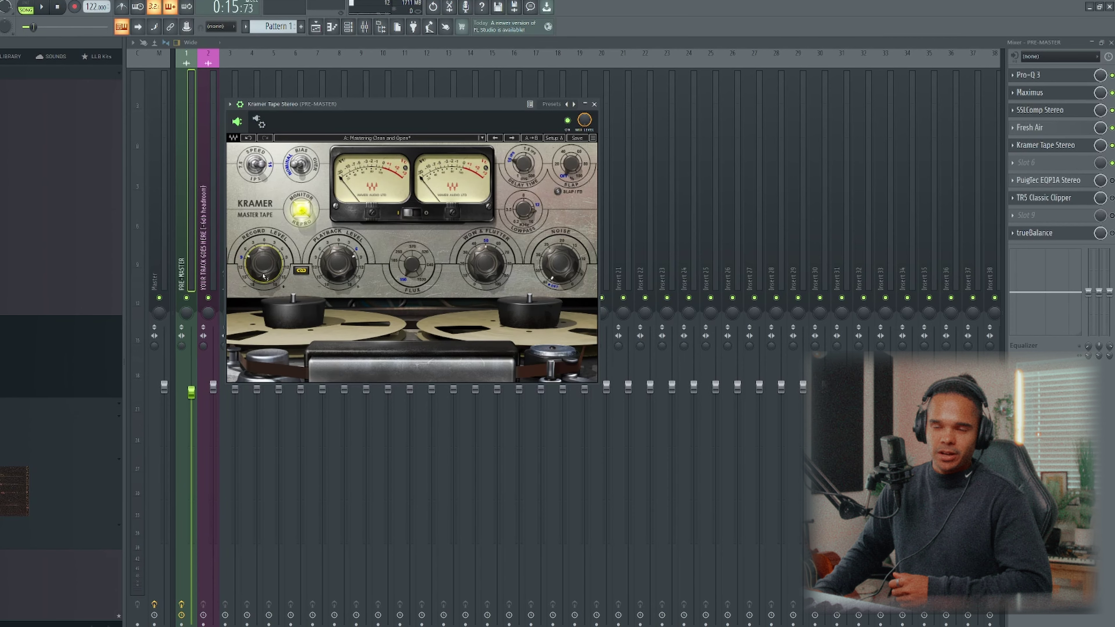
pyautogui.moveTo(281, 249)
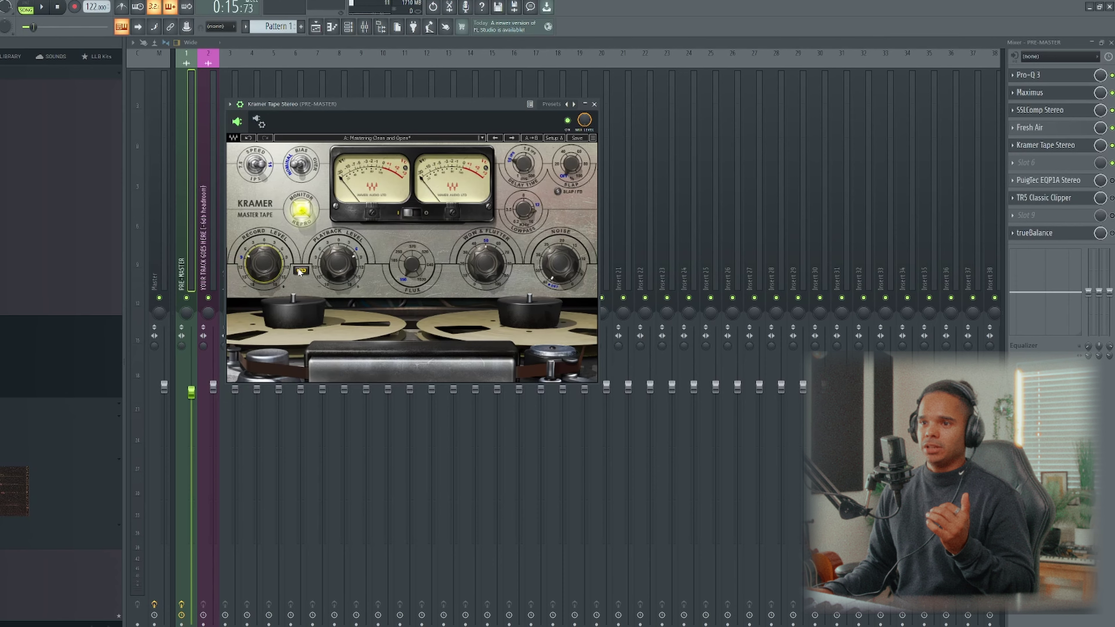
pyautogui.press('space')
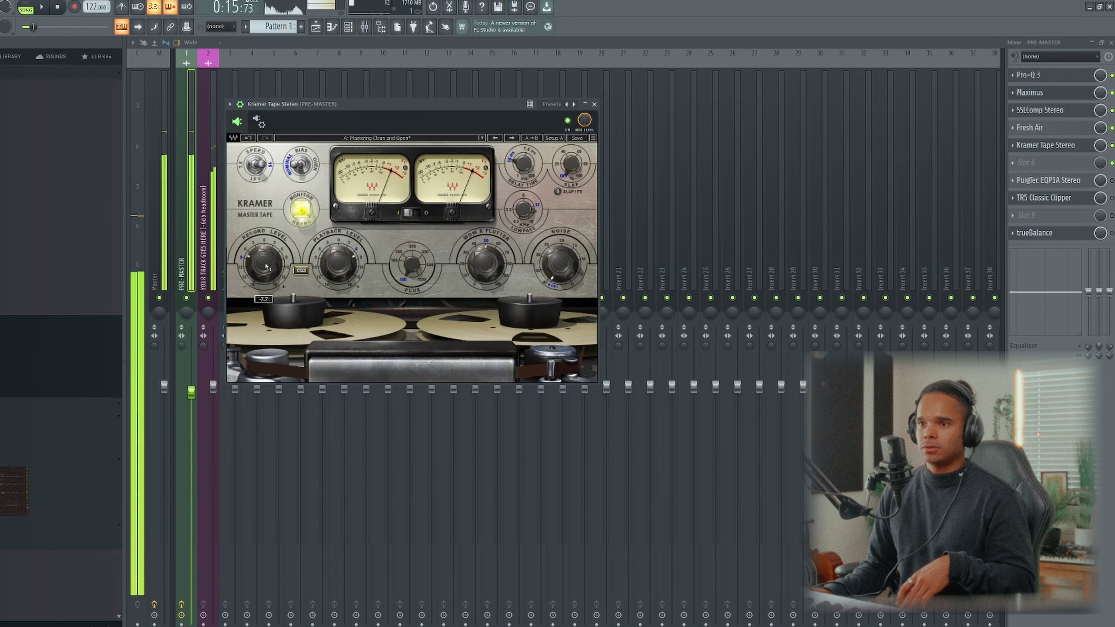
pyautogui.moveTo(267, 266); pyautogui.dragTo(267, 264)
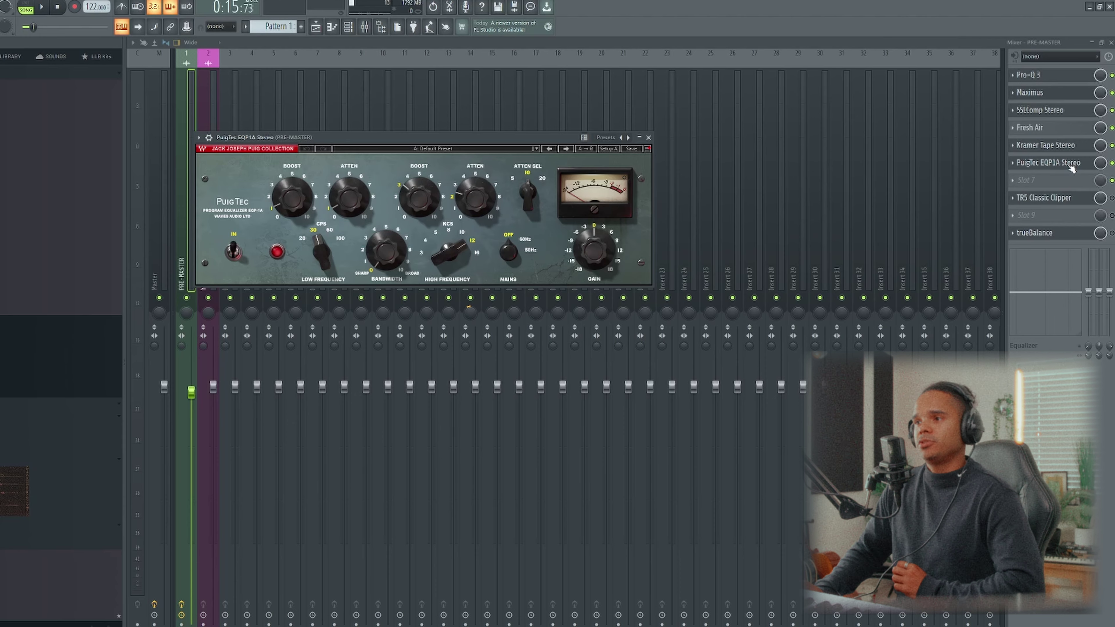
# Open the PuigTec EQP1A Stereo equalizer on the pre-master channel and examine its boost and attenuation controls.
pyautogui.click(1071, 165)
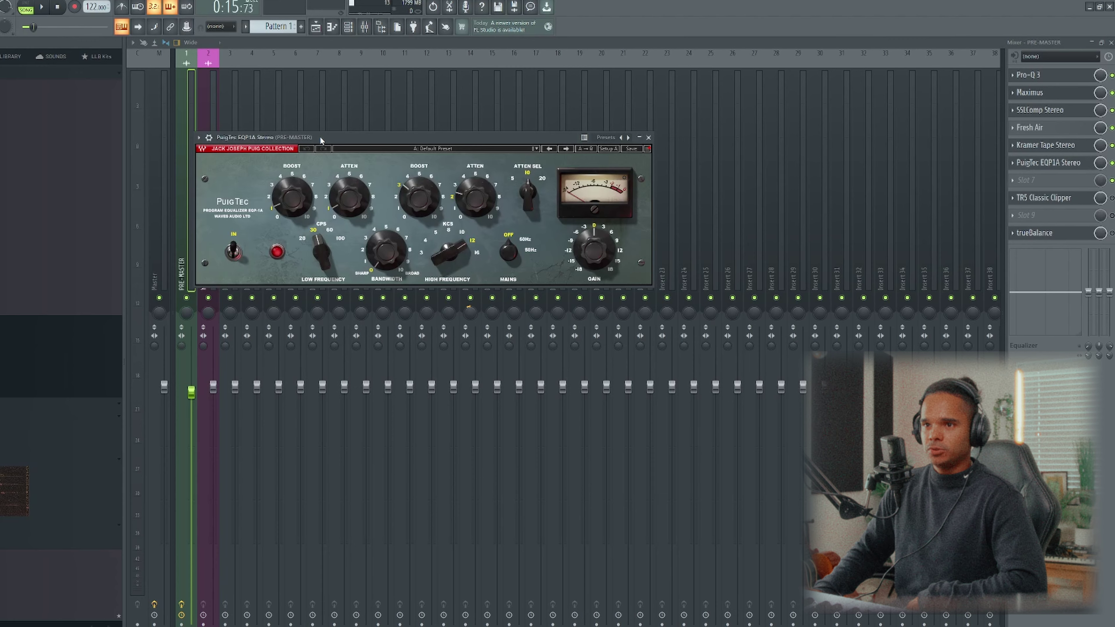
pyautogui.moveTo(326, 137); pyautogui.dragTo(333, 137)
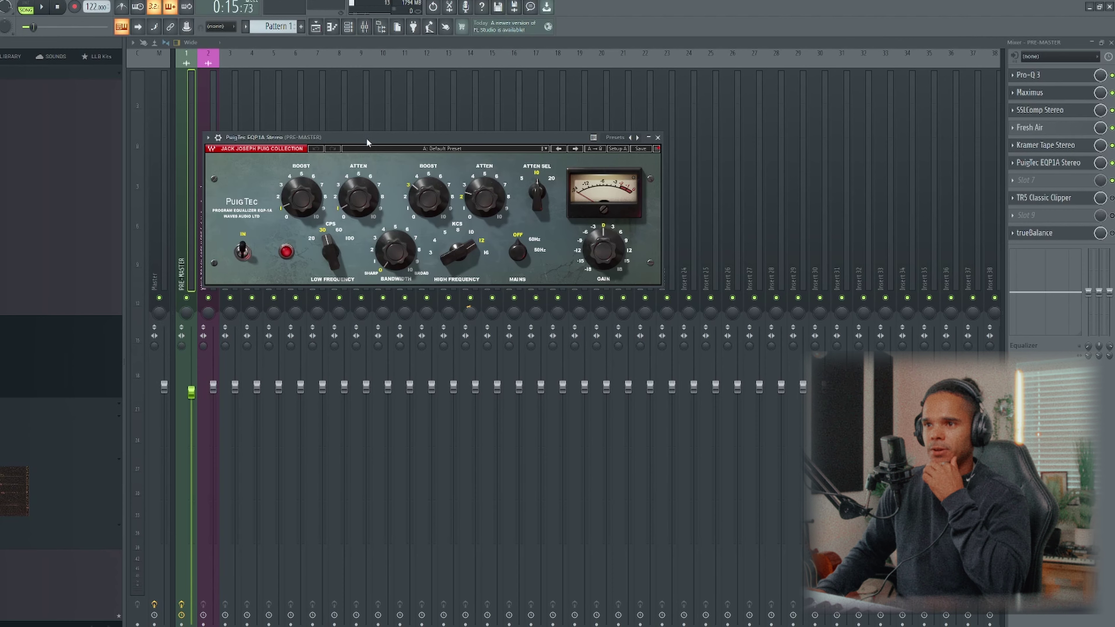
pyautogui.moveTo(367, 140); pyautogui.dragTo(373, 136)
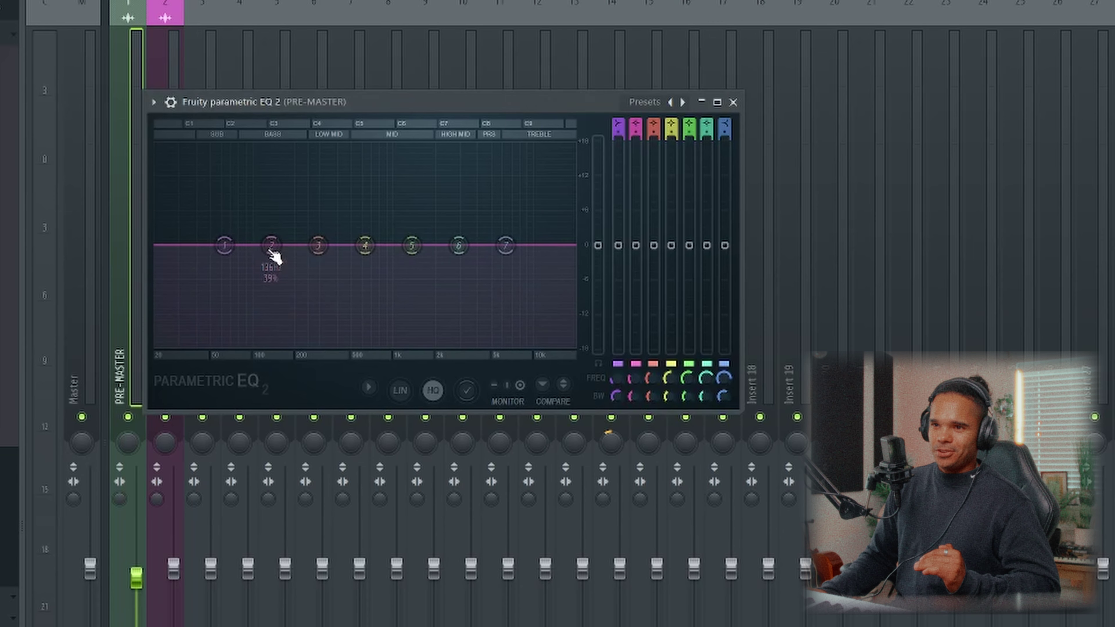
# Demonstrate boost-and-cut curves in Fruity Parametric EQ 2 by moving bands 1 to 3 near 35 Hz and bands 5 and 6 into the treble.
pyautogui.moveTo(189, 210); pyautogui.dragTo(167, 209)
pyautogui.moveTo(241, 244); pyautogui.dragTo(203, 250)
pyautogui.moveTo(318, 245); pyautogui.dragTo(188, 251)
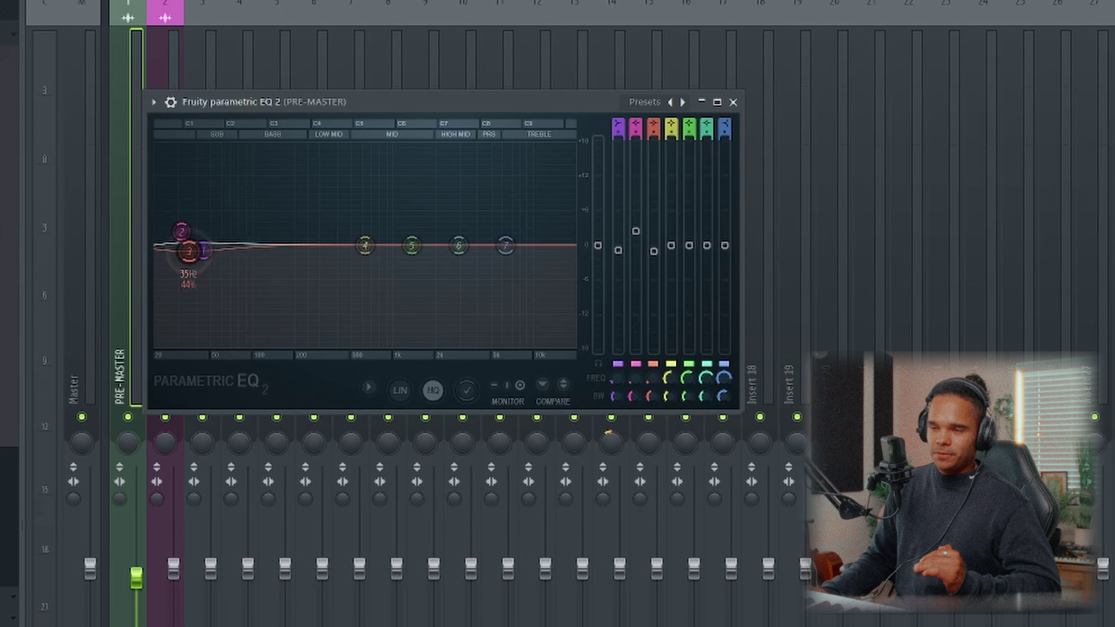
pyautogui.moveTo(461, 251); pyautogui.dragTo(540, 239)
pyautogui.moveTo(411, 246); pyautogui.dragTo(531, 255)
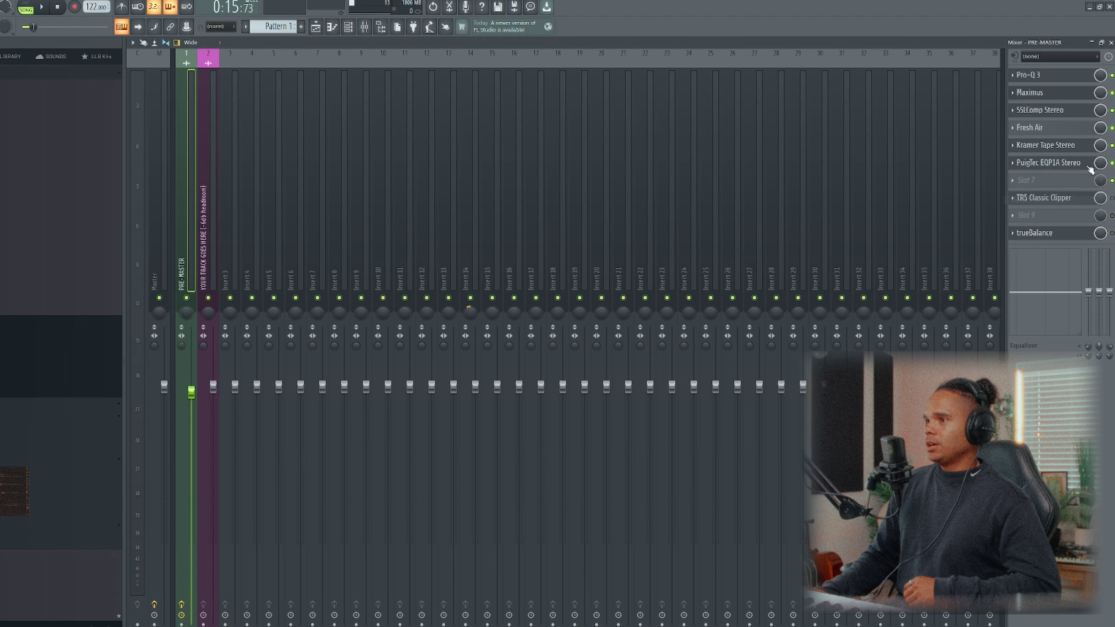
# Open the PuigTec EQP1A Stereo on the pre-master channel and compare the track's playback with it bypassed and enabled.
pyautogui.click(1084, 165)
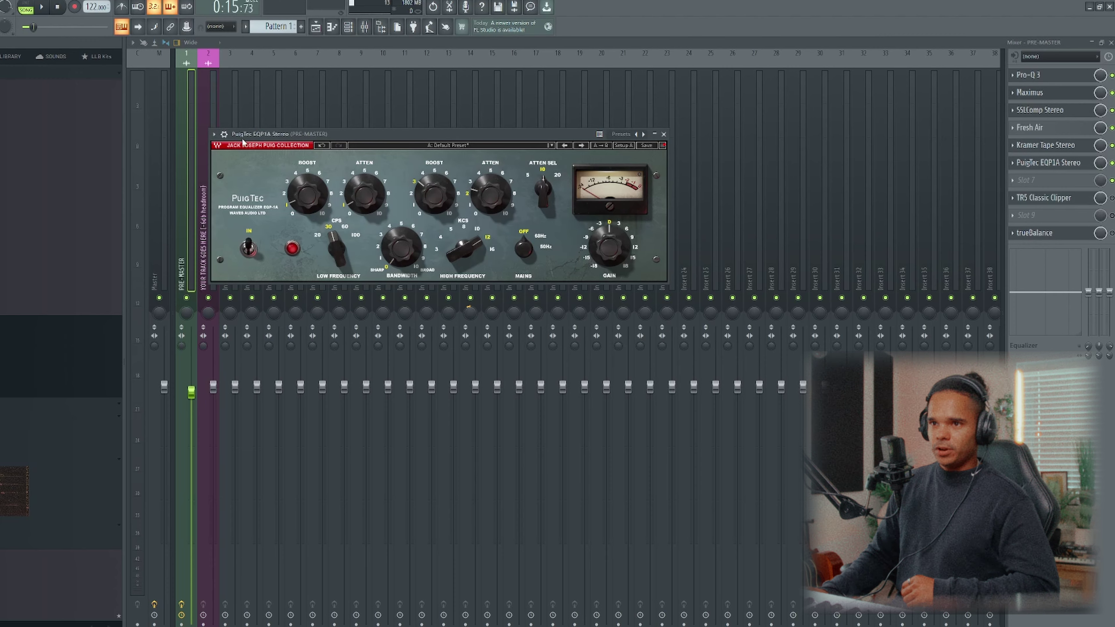
pyautogui.click(224, 134)
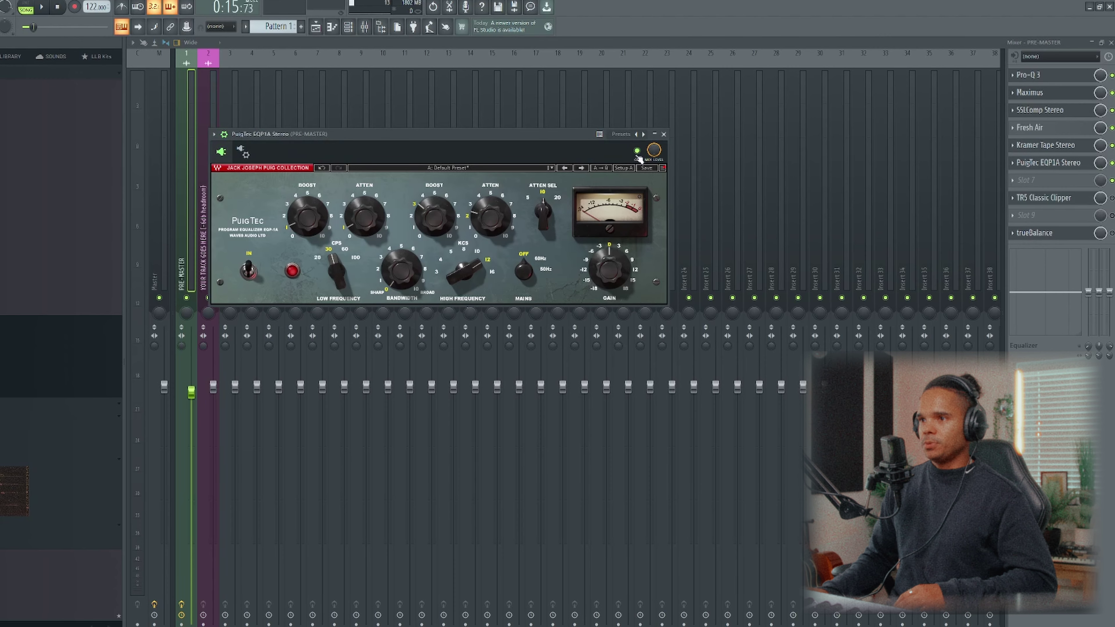
pyautogui.press('space')
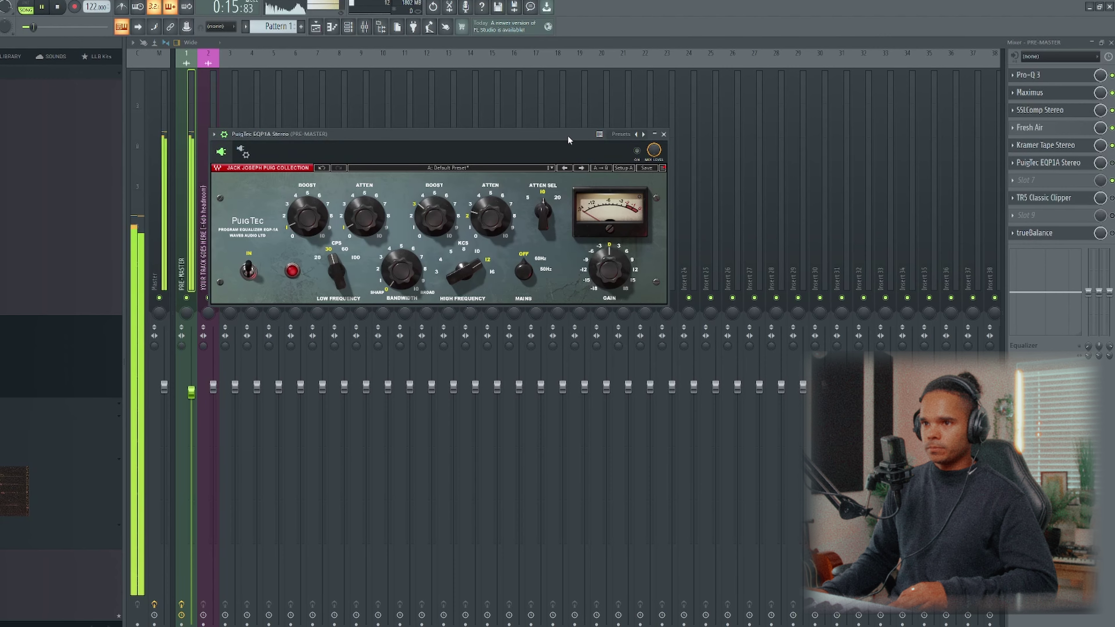
pyautogui.click(637, 152)
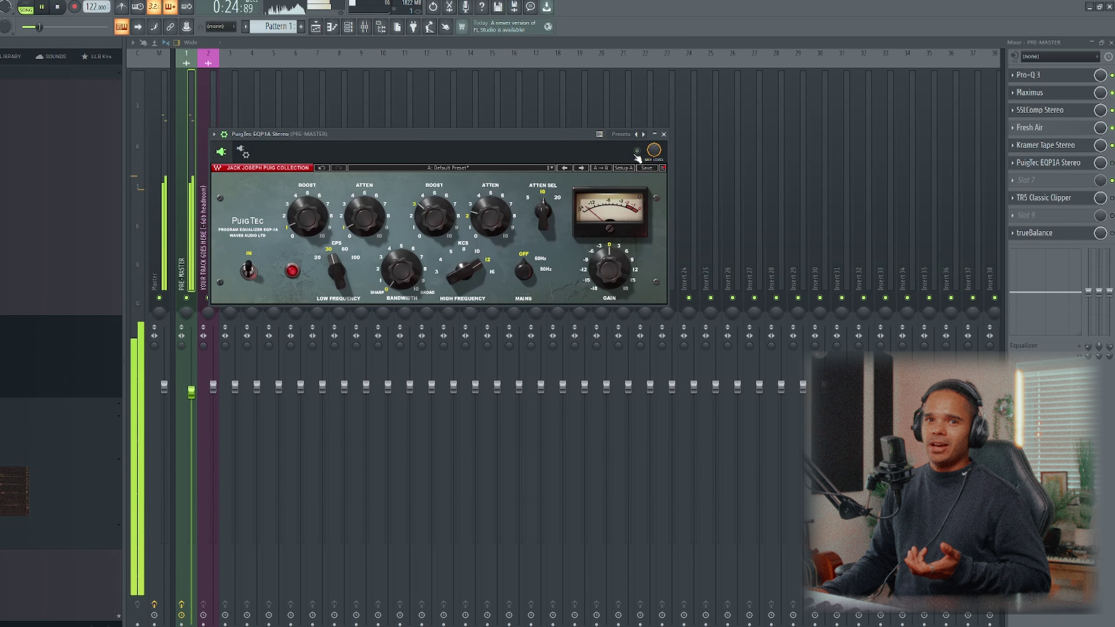
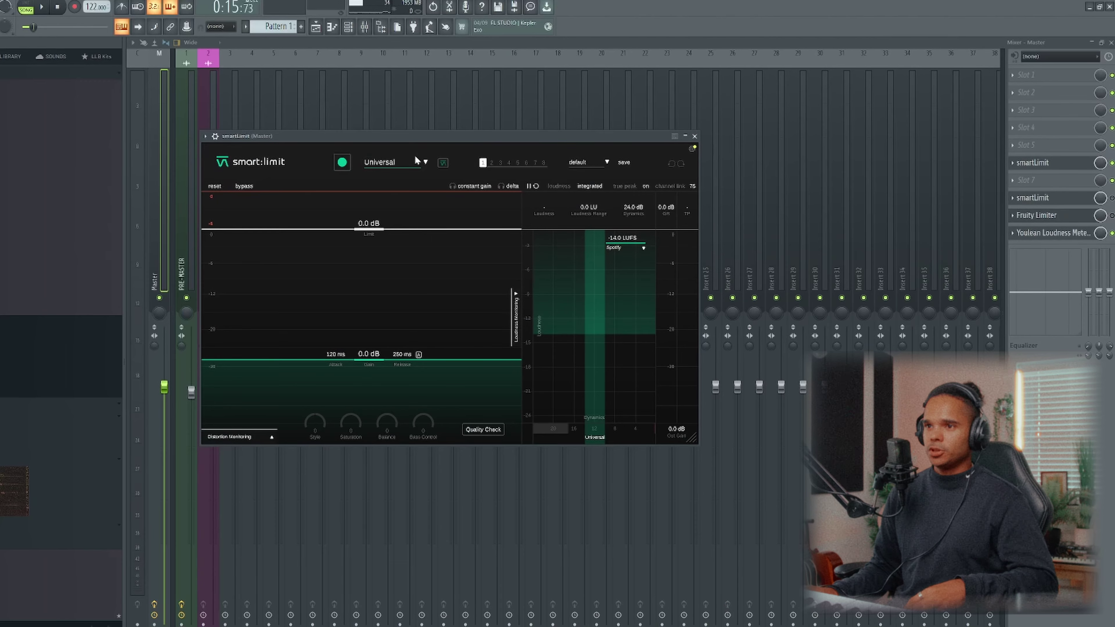
# Choose the Hip Hop | Contemporary profile in smart:limit on the master channel and let it learn from the playing track.
pyautogui.click(415, 159)
pyautogui.moveTo(412, 294)
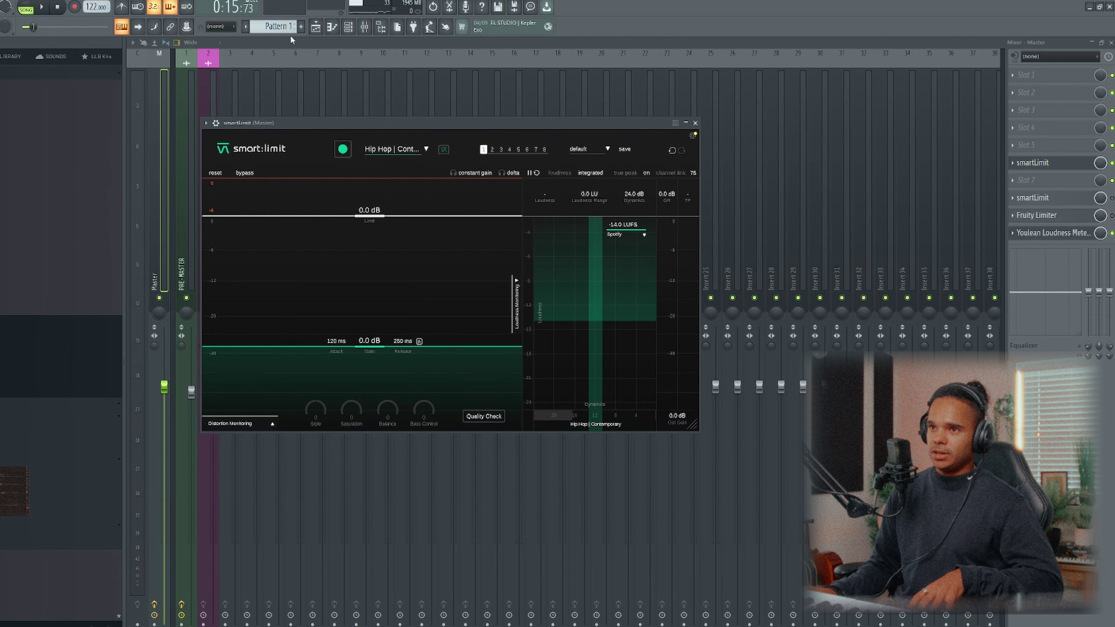
pyautogui.click(316, 27)
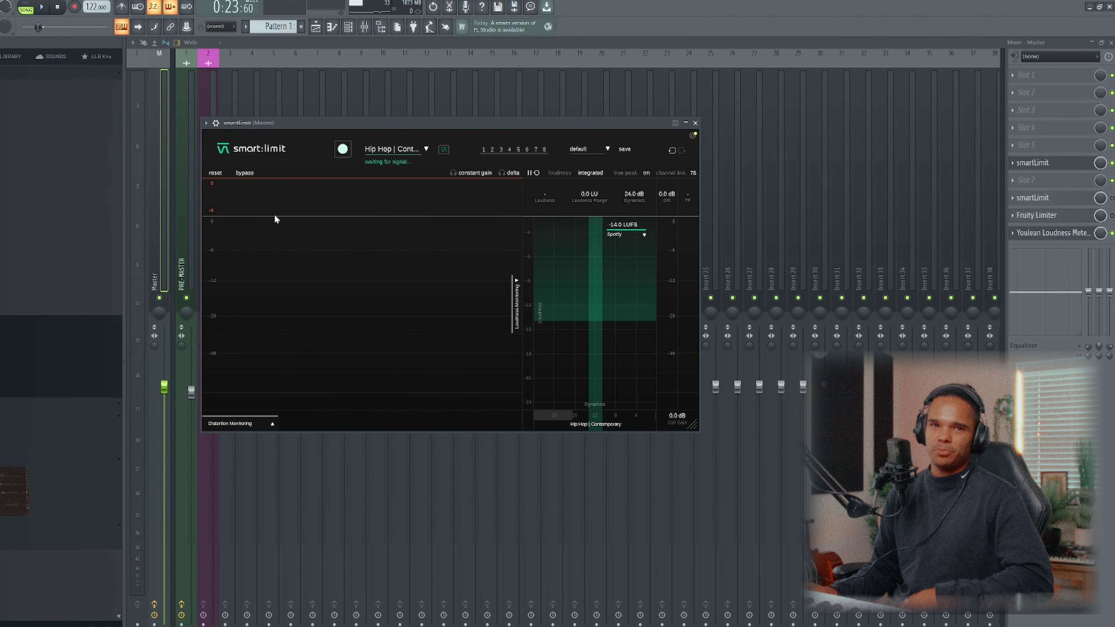
pyautogui.click(44, 7)
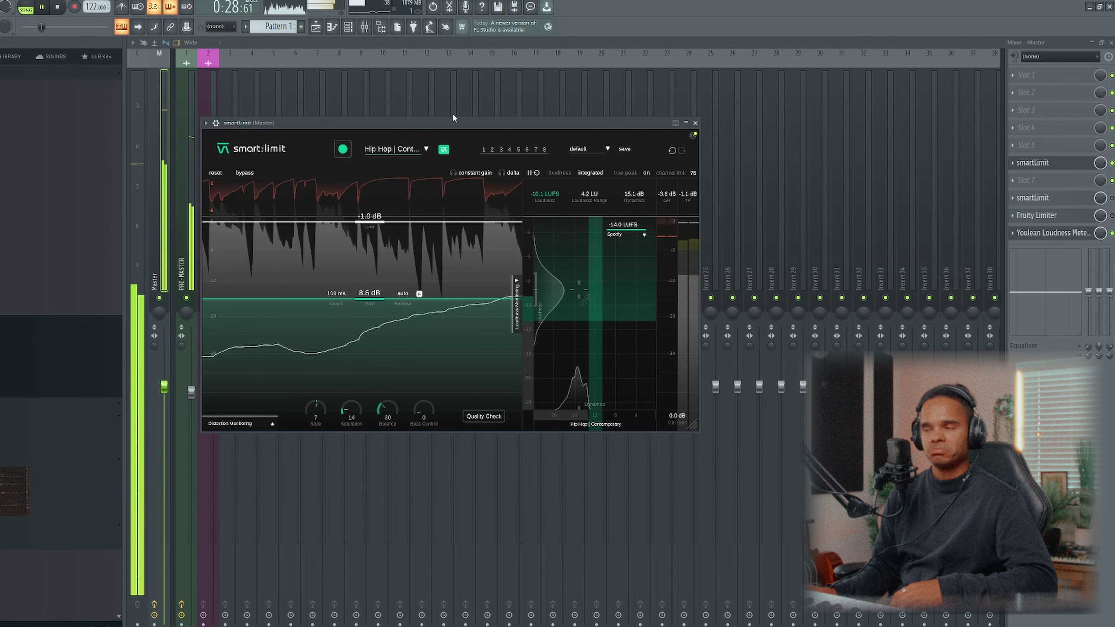
# Audition the track through the learned smart:limit settings, stopping and restarting playback.
pyautogui.press('space')
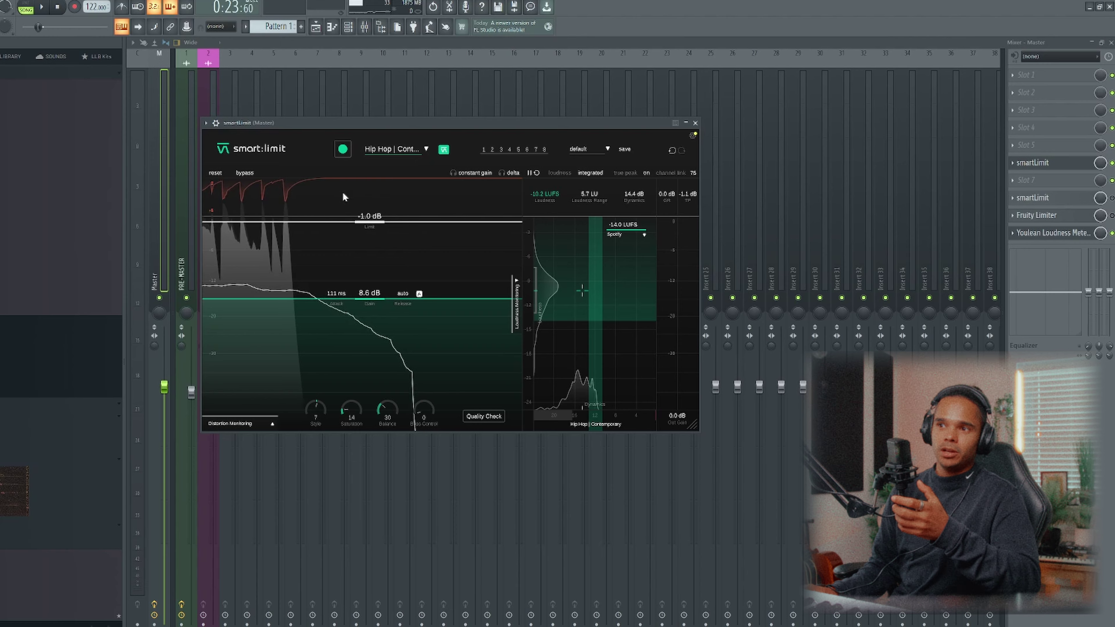
pyautogui.press('space')
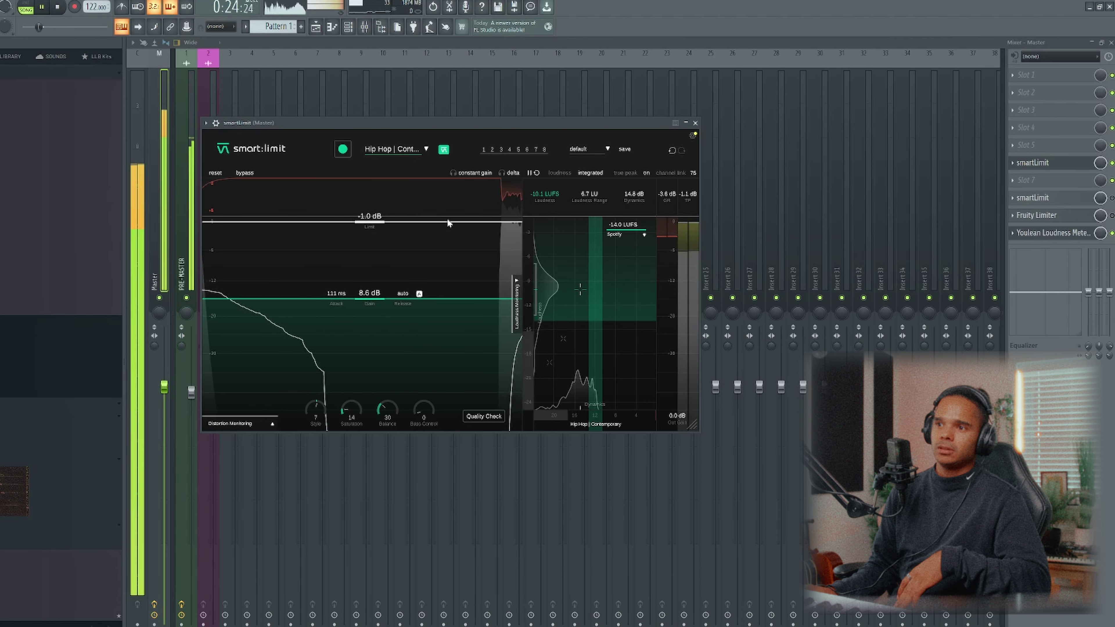
pyautogui.press('space')
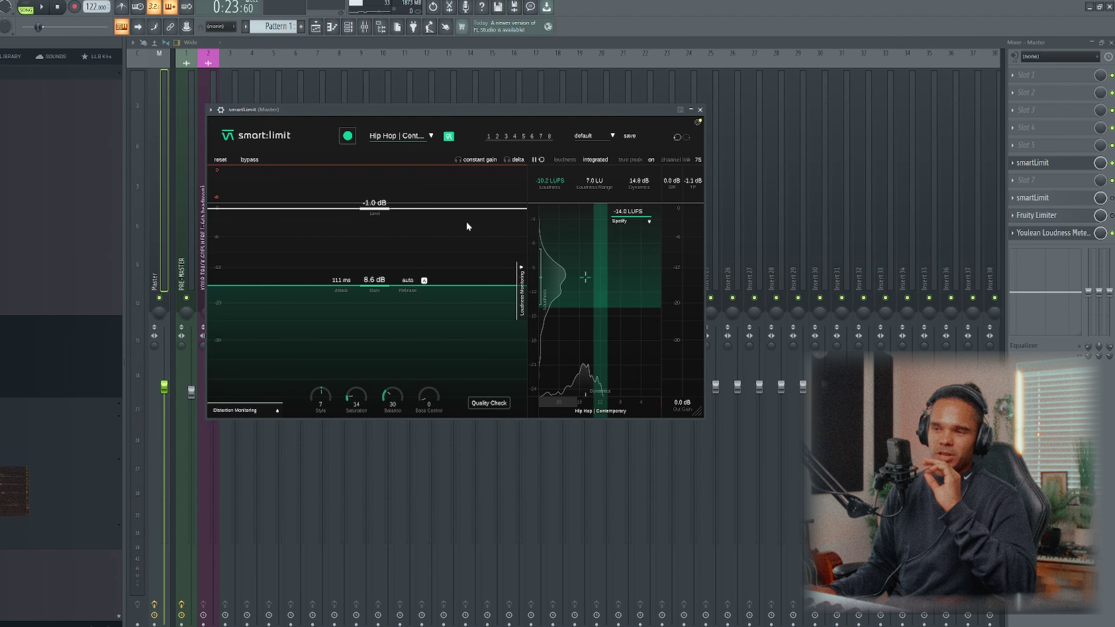
pyautogui.press('space')
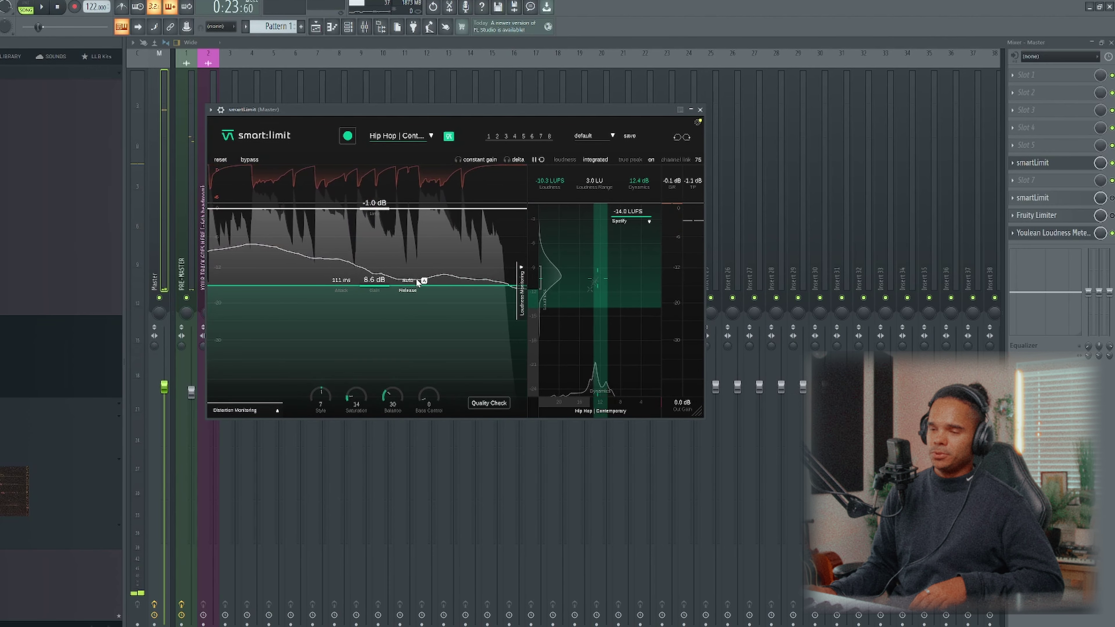
# Raise smart:limit's saturation to 20 while auditioning the track.
pyautogui.press('space')
pyautogui.press('space')
pyautogui.moveTo(350, 397); pyautogui.dragTo(376, 352)
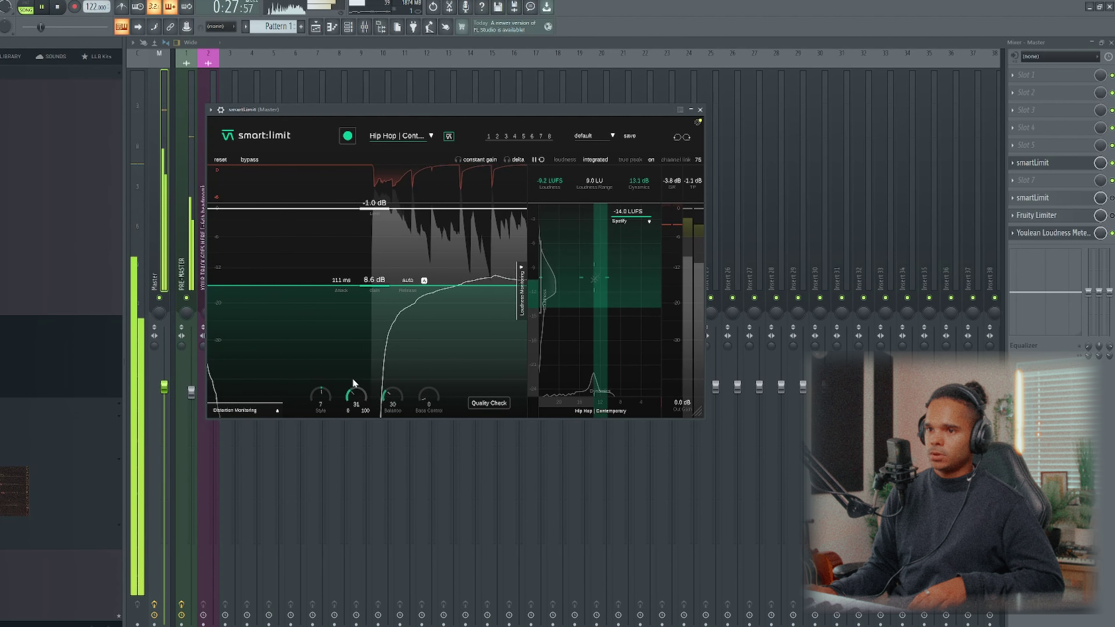
pyautogui.press('space')
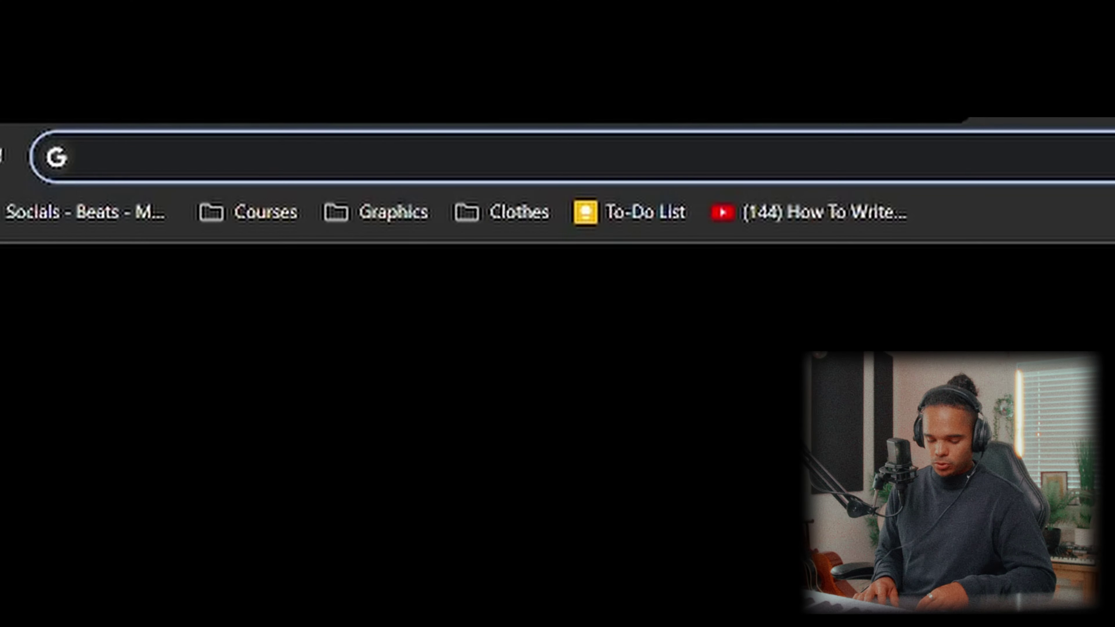
# Search the web for "what loudness does my song", using one of the suggested completions.
pyautogui.write('what loudness doe')
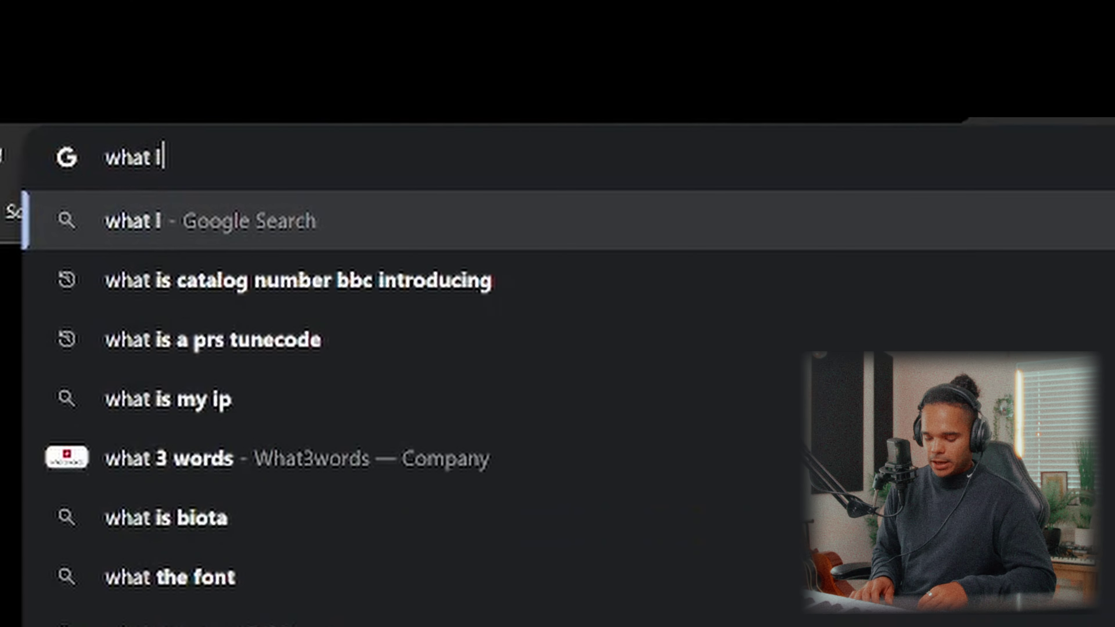
pyautogui.write('s my soj')
pyautogui.press('BackSpace')
pyautogui.write('ng')
pyautogui.press('Down')
pyautogui.press('Down')
pyautogui.press('Down')
pyautogui.press('Down')
pyautogui.press('Return')
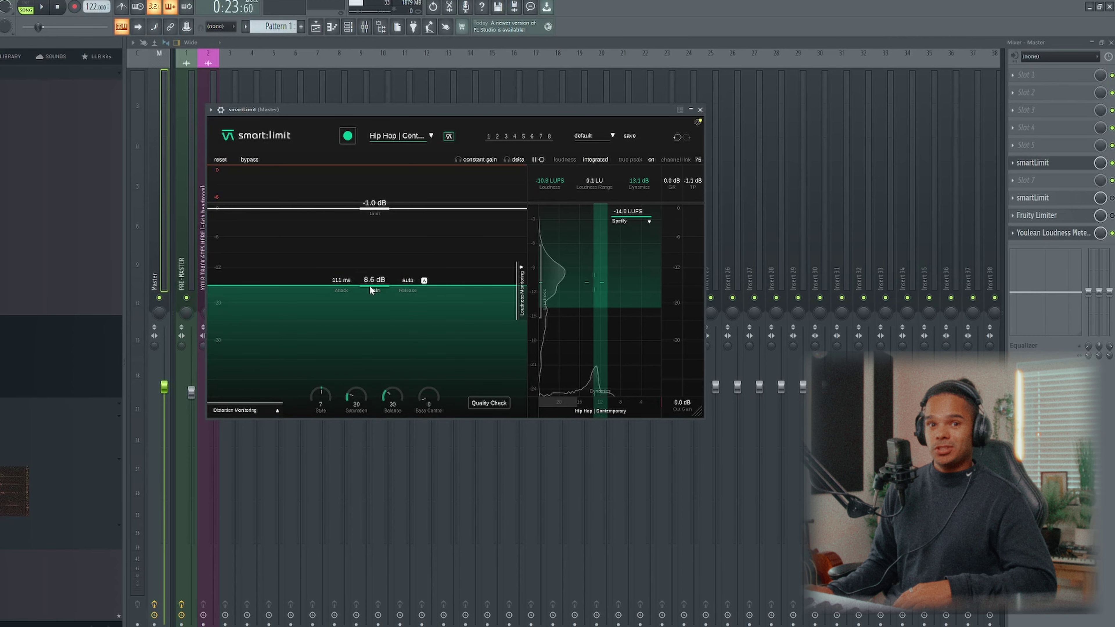
# Lower smart:limit's gain to 4.3 dB and play the track to check its loudness against the -14.0 LUFS Spotify target.
pyautogui.moveTo(372, 289); pyautogui.dragTo(374, 304)
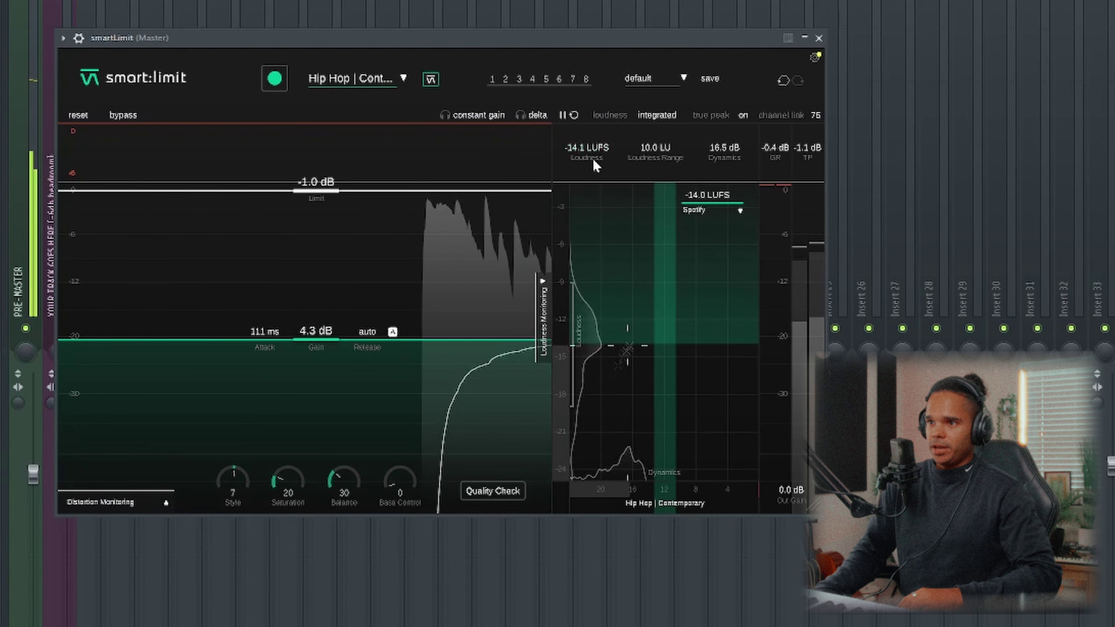
pyautogui.moveTo(314, 327); pyautogui.dragTo(323, 340)
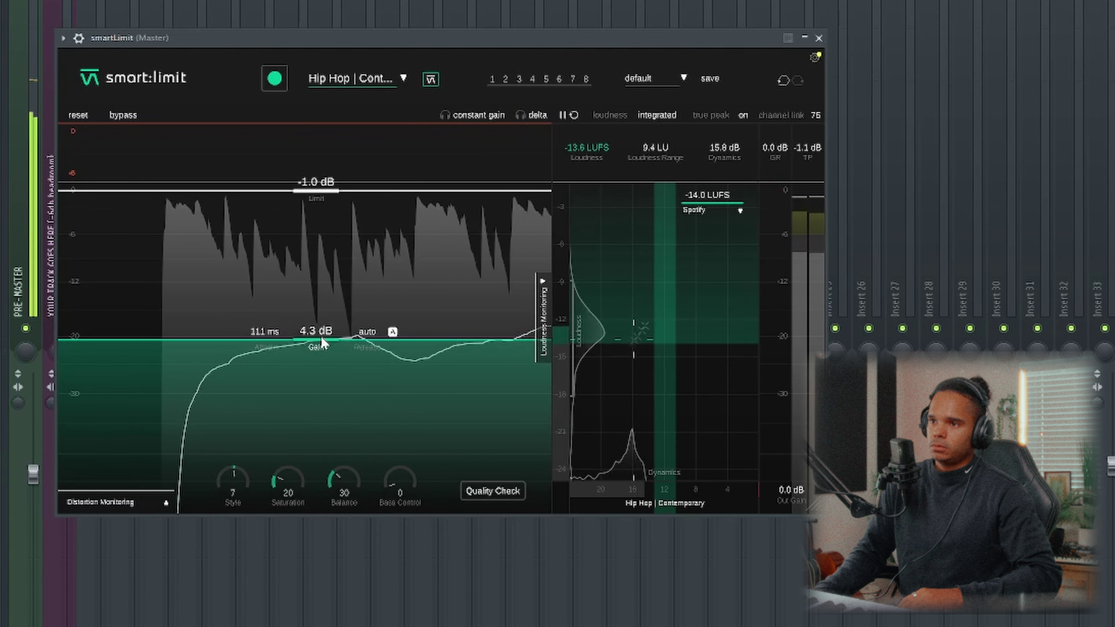
pyautogui.press('space')
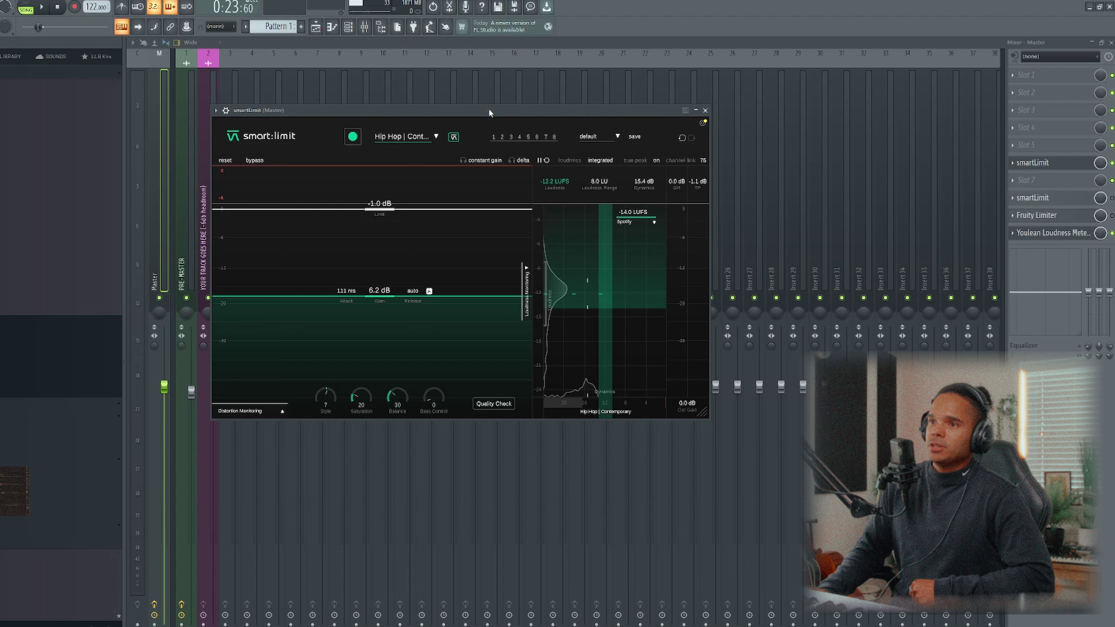
# Bring up the Youlean loudness meter from the master channel and fine-tune smart:limit's gain while the track plays.
pyautogui.moveTo(489, 109); pyautogui.dragTo(498, 86)
pyautogui.click(1043, 233)
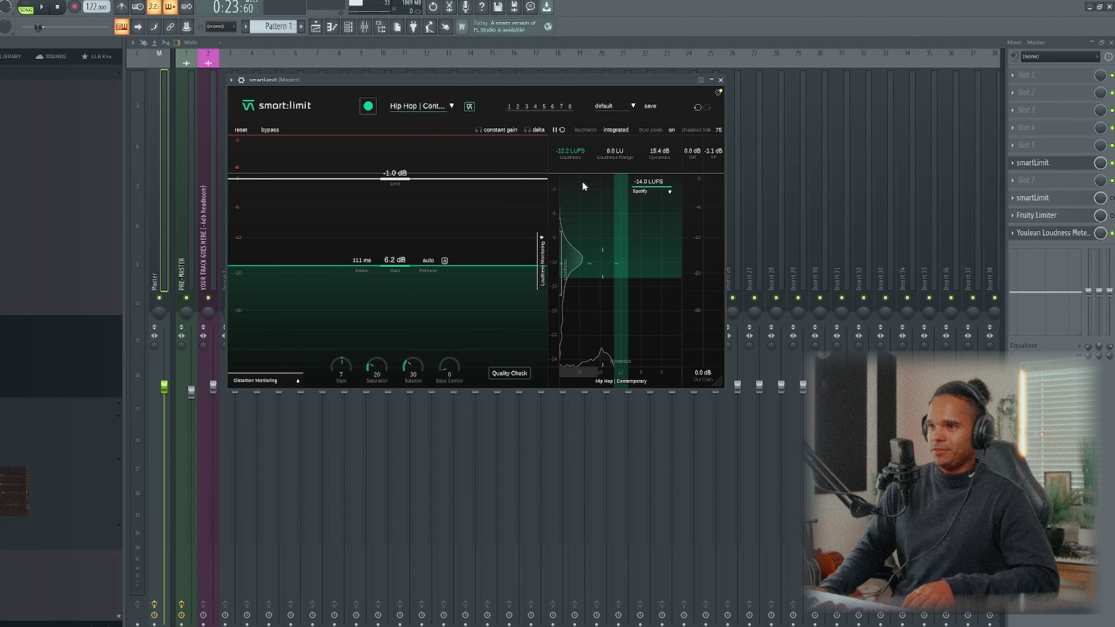
pyautogui.press('space')
pyautogui.moveTo(395, 265)
pyautogui.mouseDown()
pyautogui.moveTo(392, 251)
pyautogui.moveTo(395, 263)
pyautogui.mouseUp()
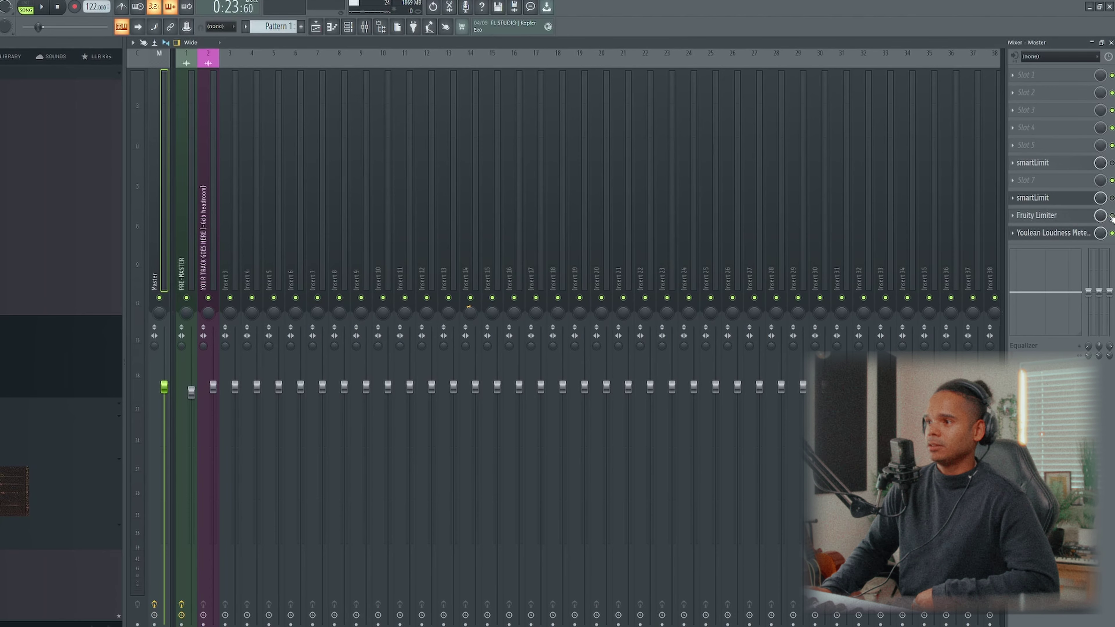
# Inspect Fruity Limiter as the alternative to smart:limit on the master channel and open Youlean Loudness Meter 2.
pyautogui.click(1071, 215)
pyautogui.click(1071, 215)
pyautogui.click(1071, 215)
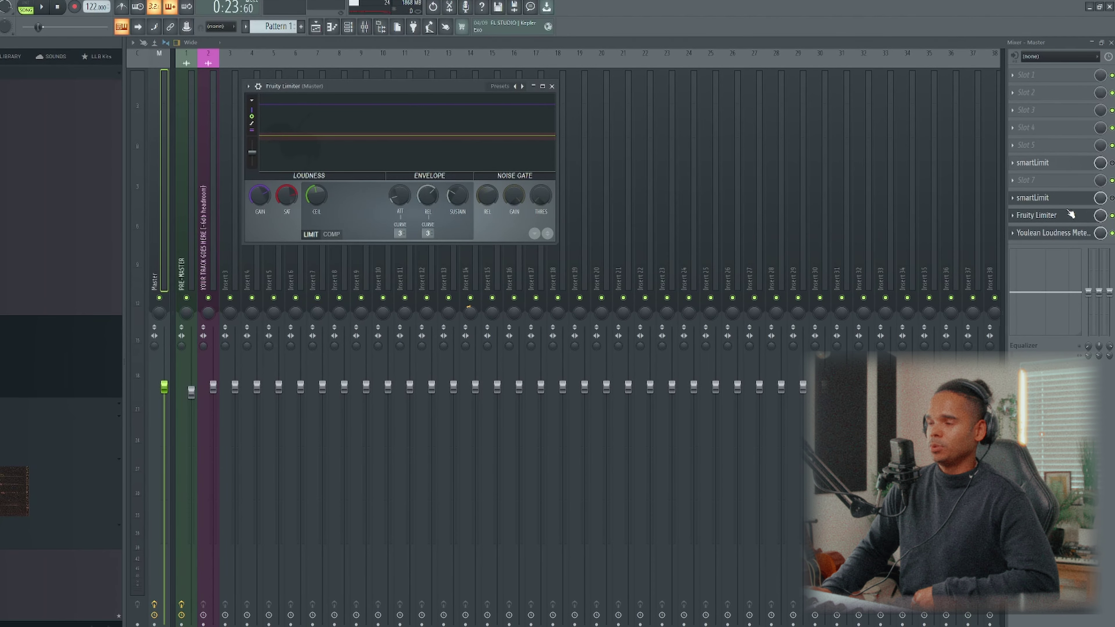
pyautogui.click(1054, 161)
pyautogui.click(718, 88)
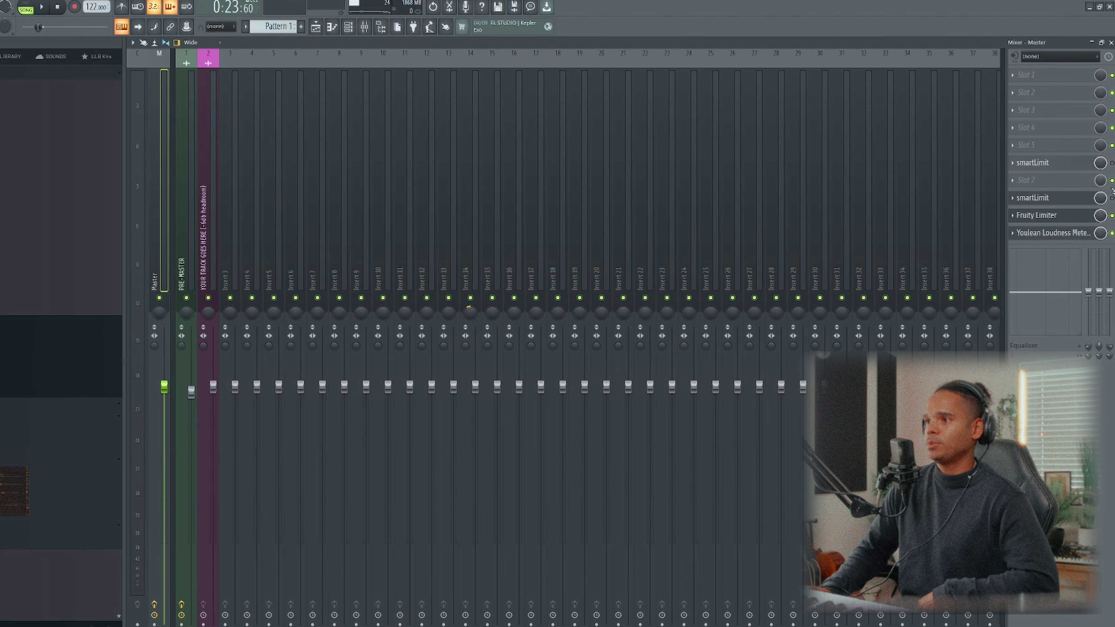
pyautogui.click(1053, 216)
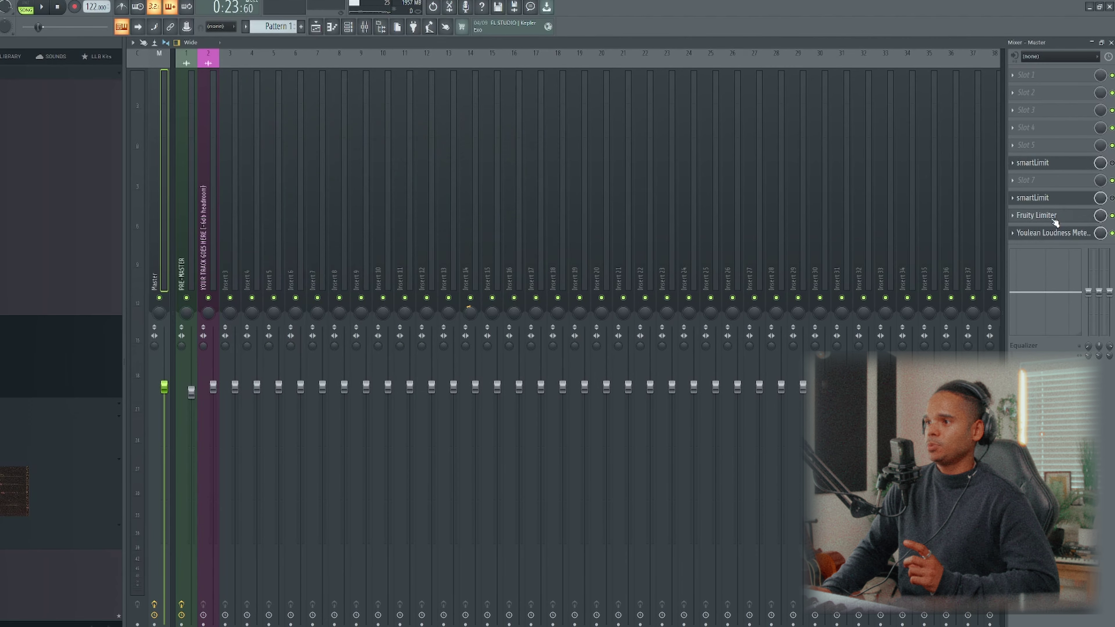
pyautogui.click(1048, 234)
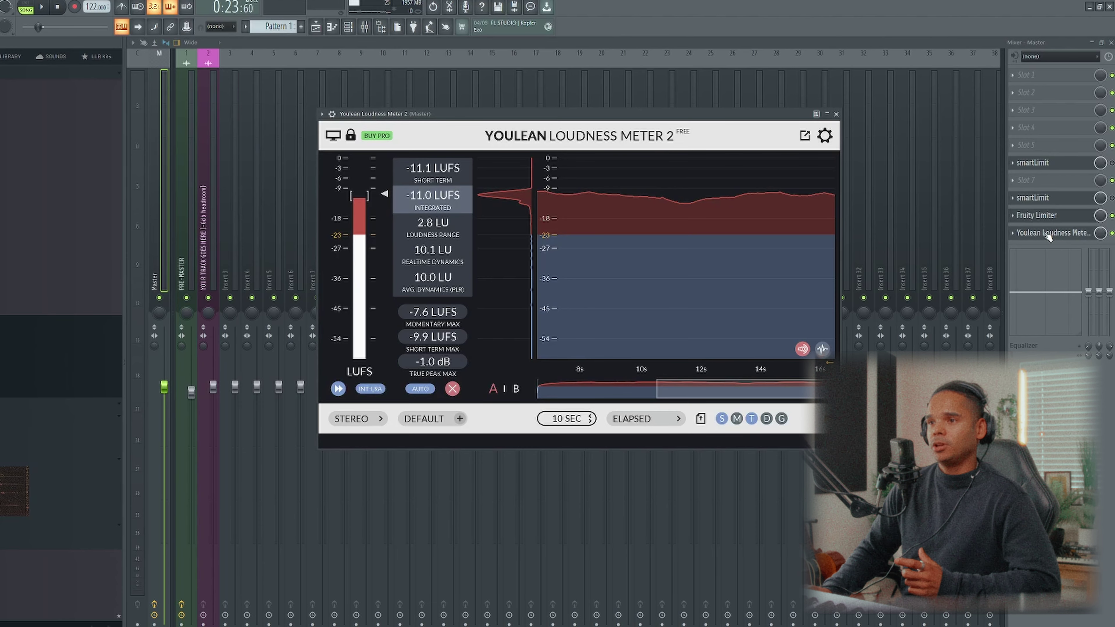